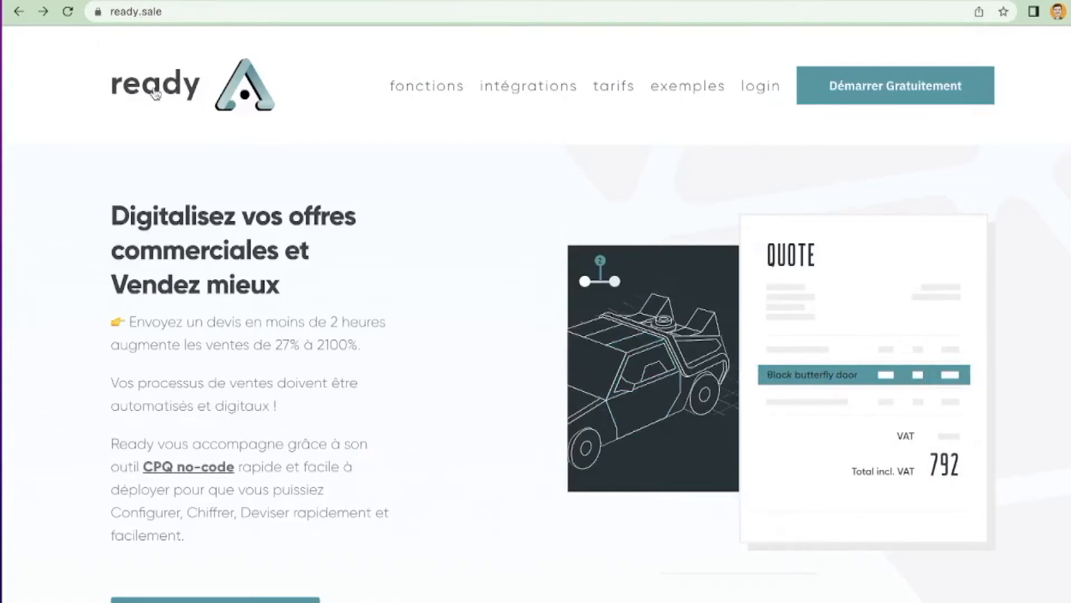
Step: Sign in from the ready.sale home page with the account email and password
left_click(773, 85)
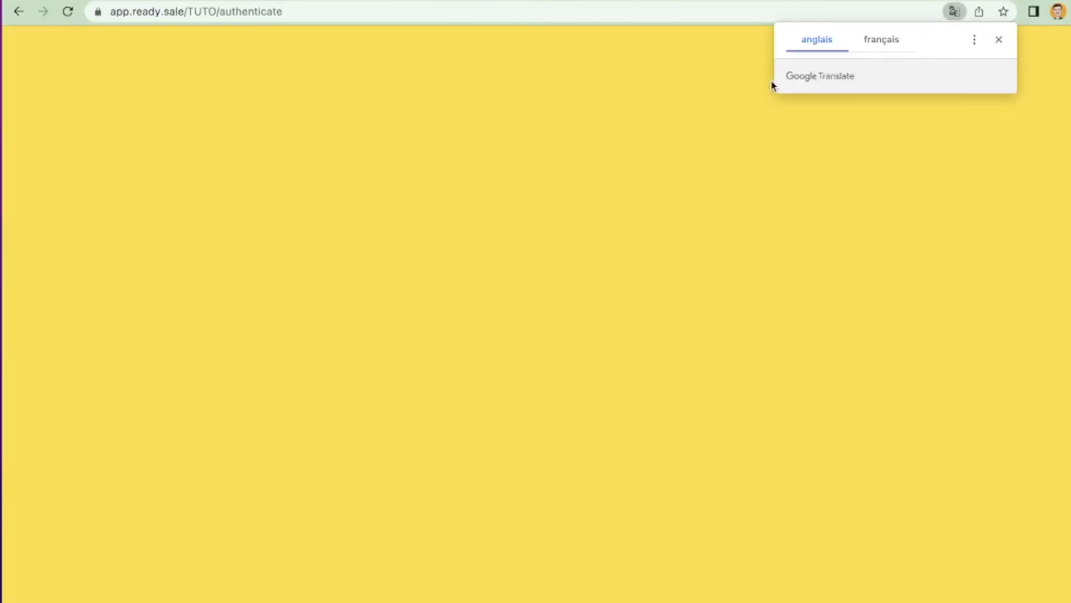
left_click(450, 308)
left_click(463, 341)
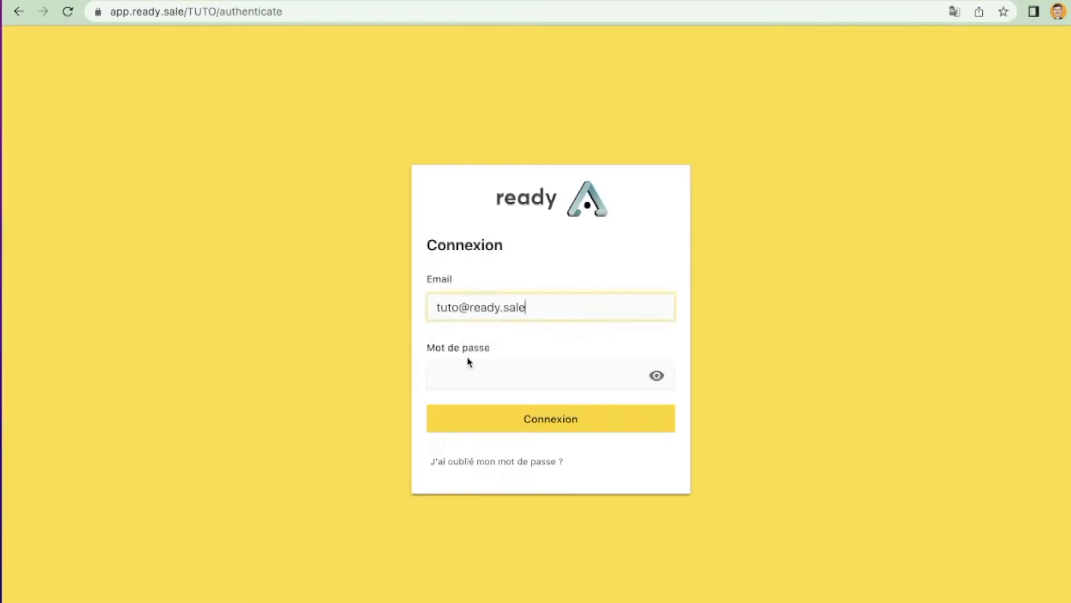
left_click(465, 371)
type("•")
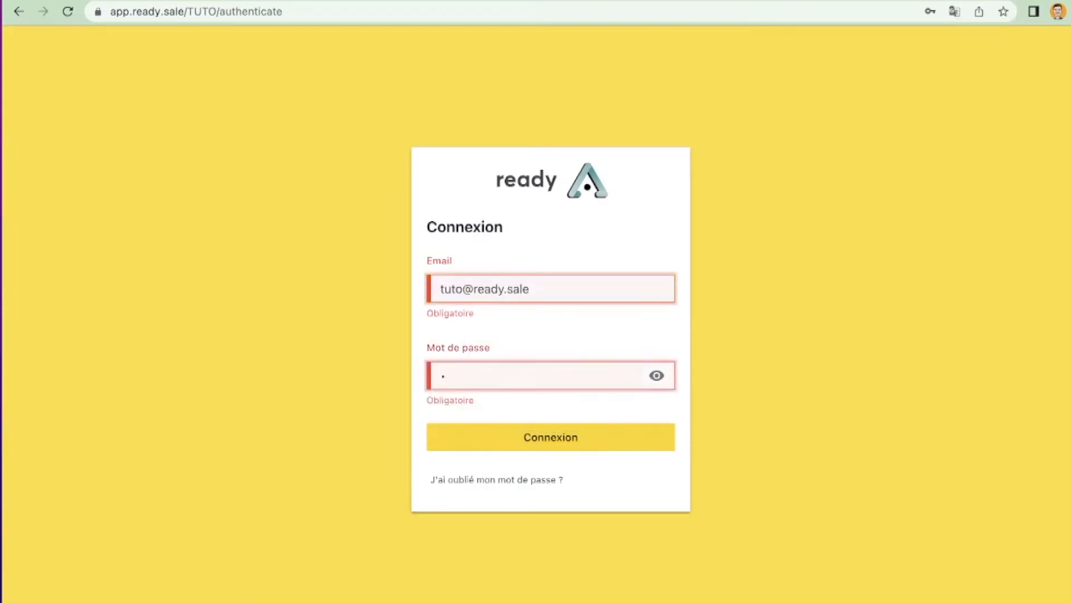
key("Return")
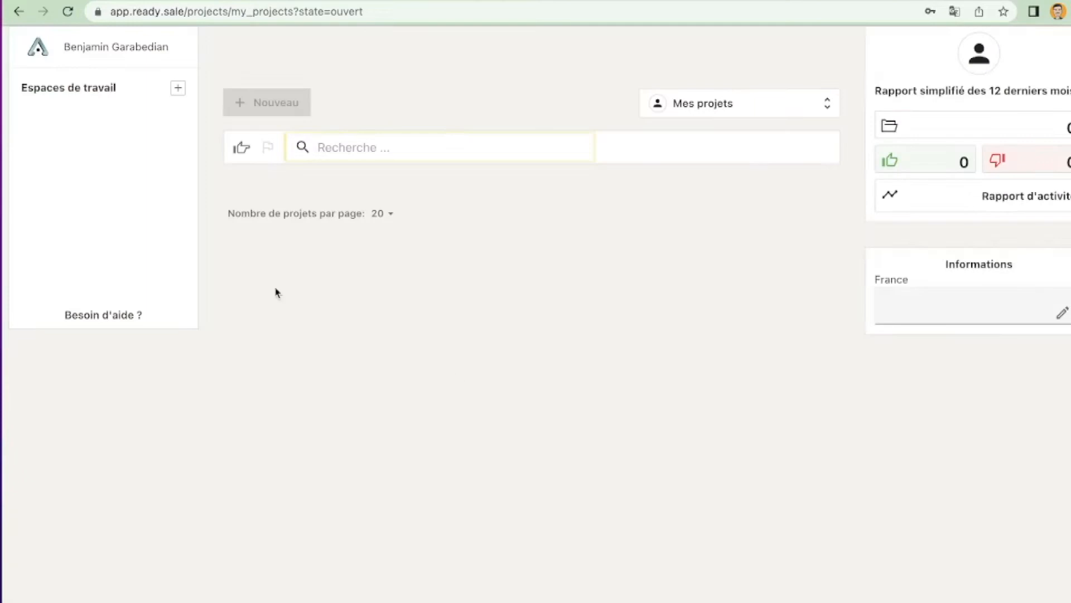
Step: Add a new template named Tuto_6 to the workspaces
left_click(178, 89)
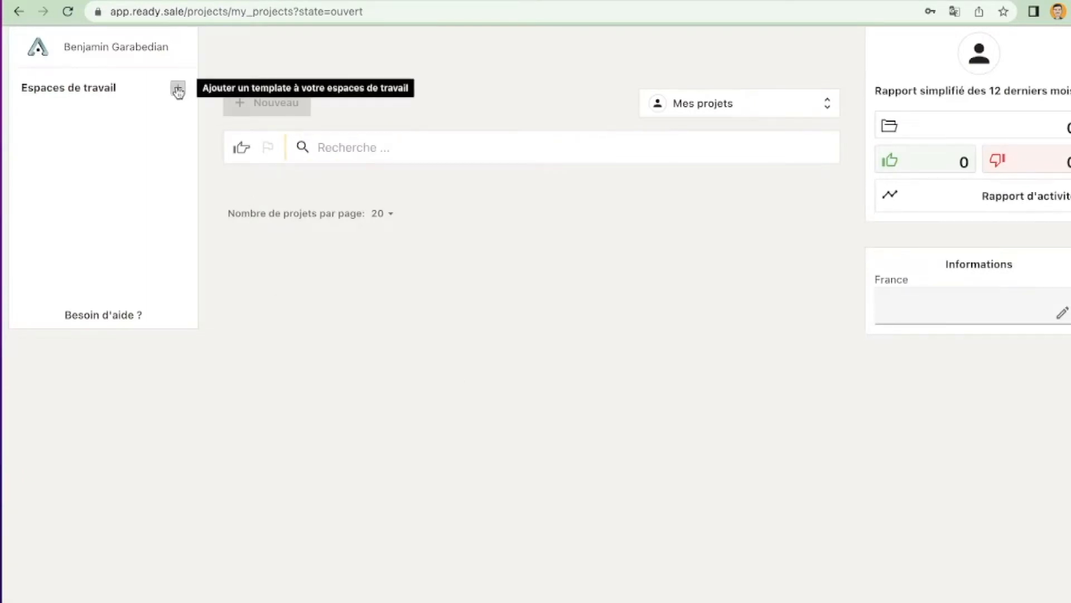
left_click(178, 90)
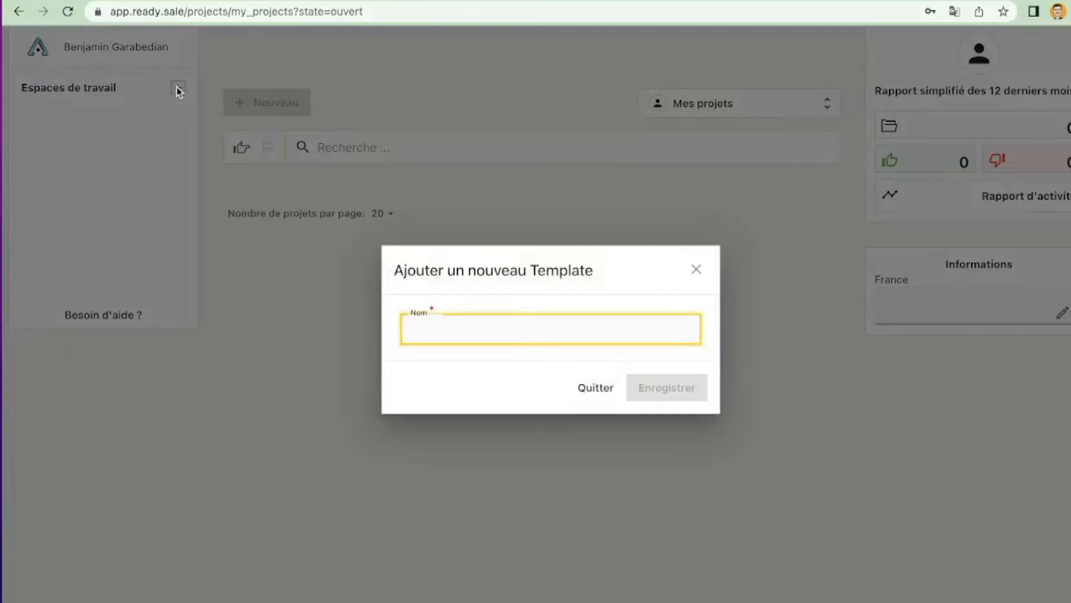
type("Tuto")
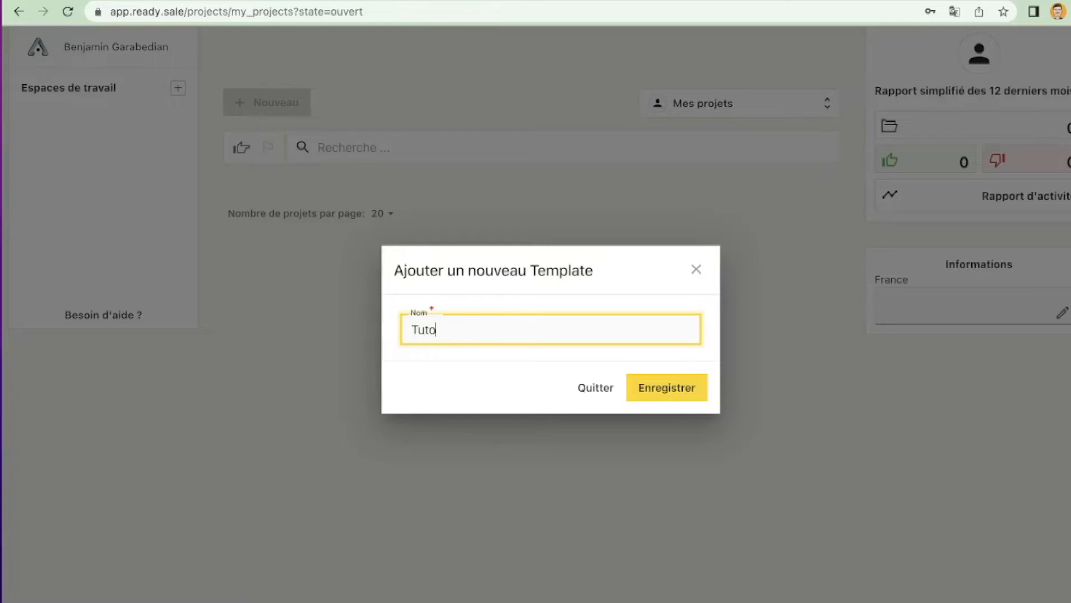
left_click(672, 394)
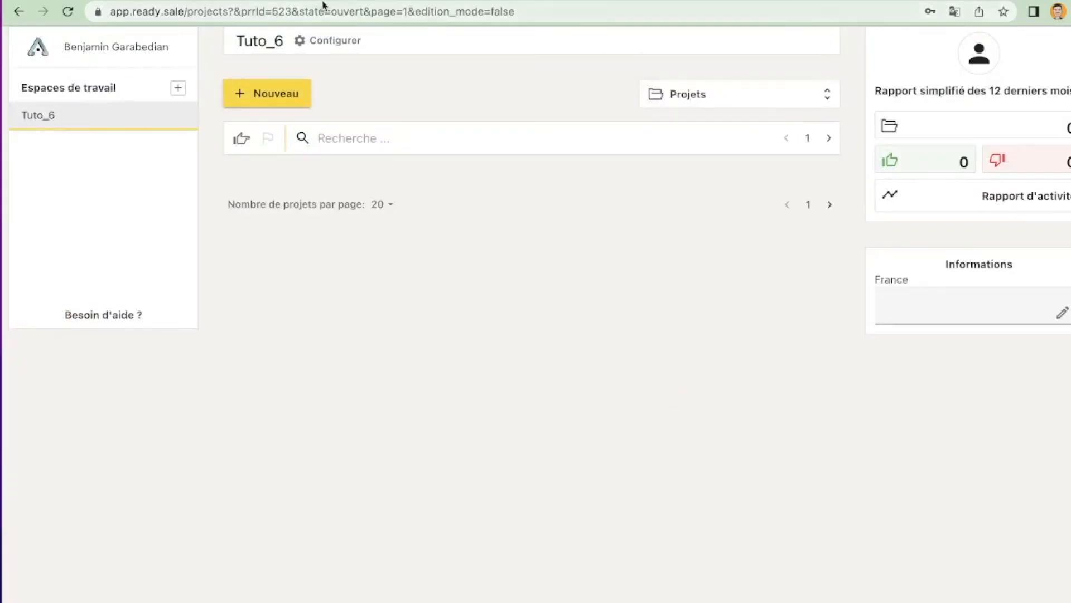
Step: Put the Tuto_6 template in configuration mode and add a form and a document to it
left_click(325, 44)
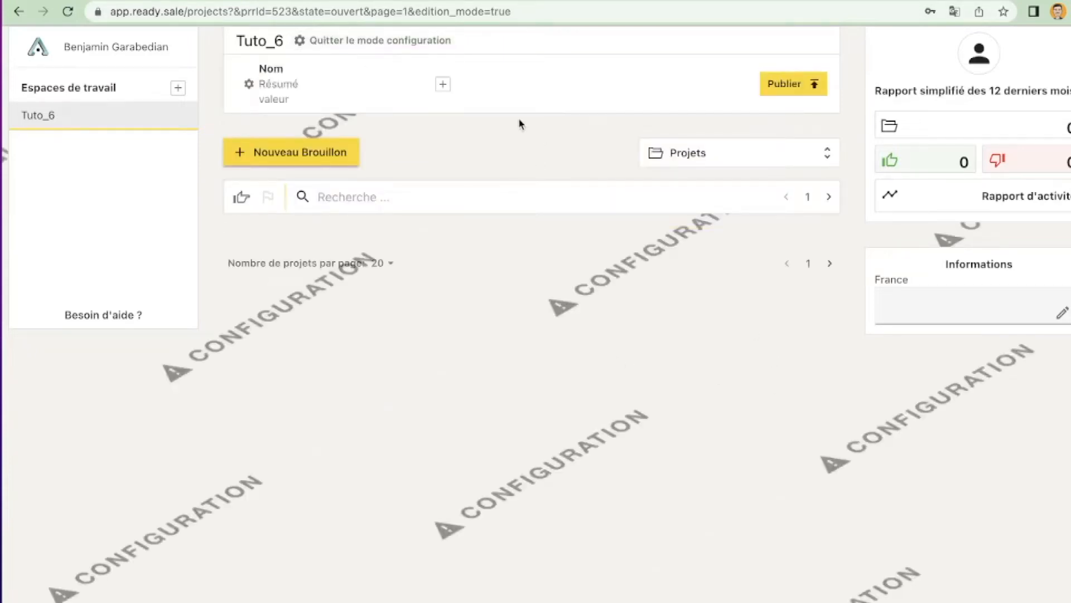
left_click(443, 84)
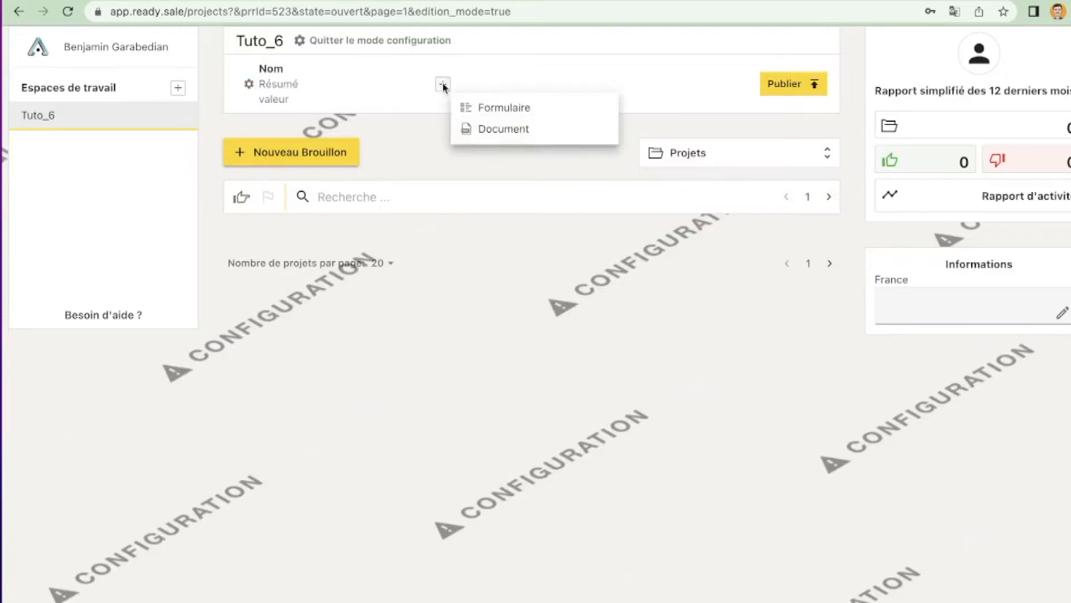
left_click(472, 107)
left_click(484, 85)
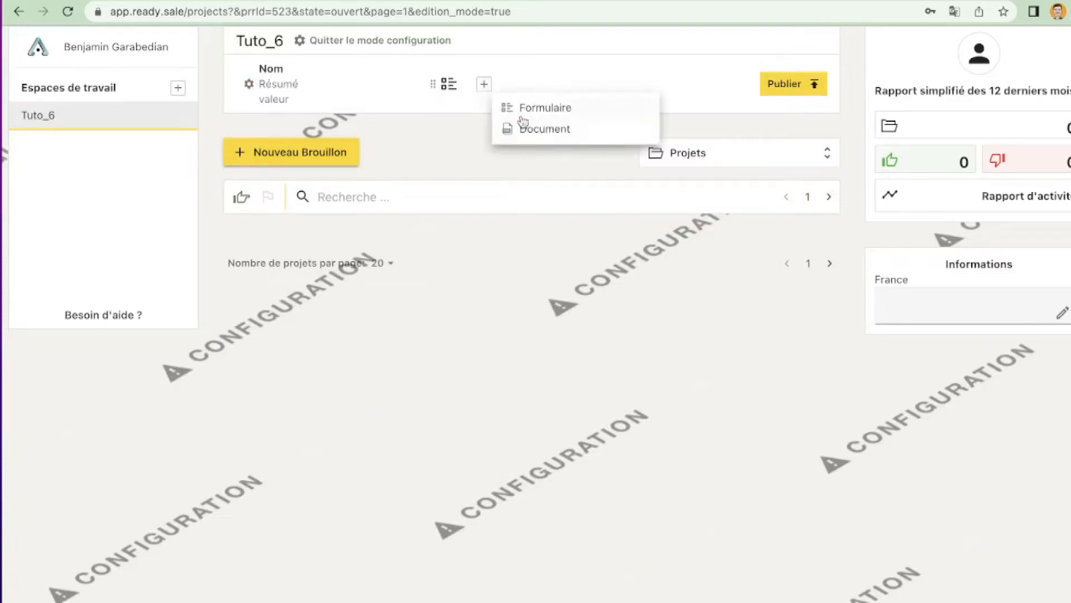
left_click(505, 129)
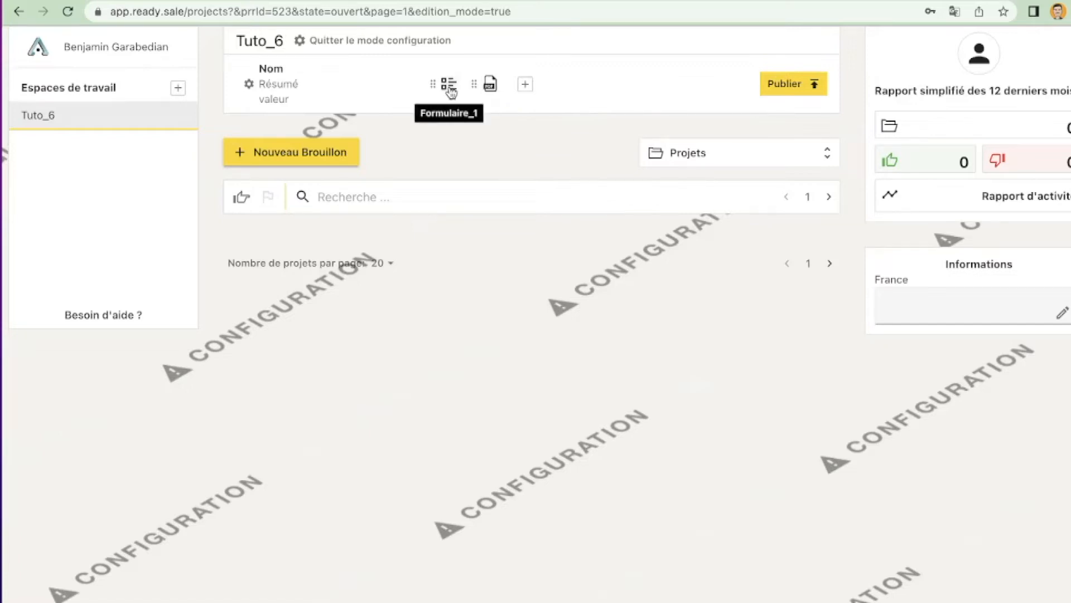
Step: Open Formulaire_1 and add a text field labelled Nom to group 1
left_click(451, 91)
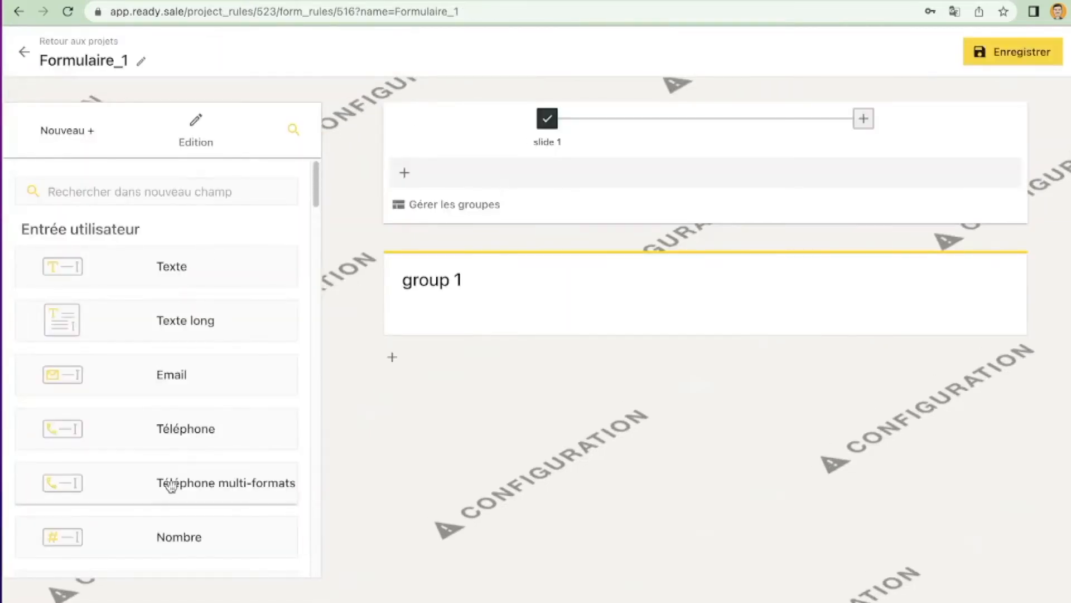
left_click_drag(192, 272, 541, 307)
type("Nom")
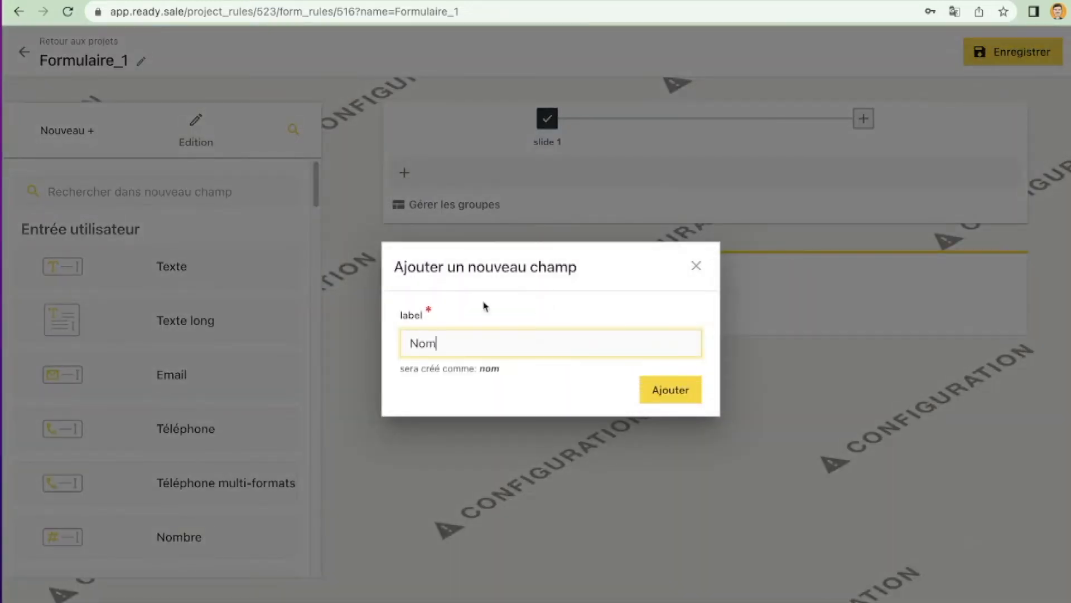
left_click(647, 392)
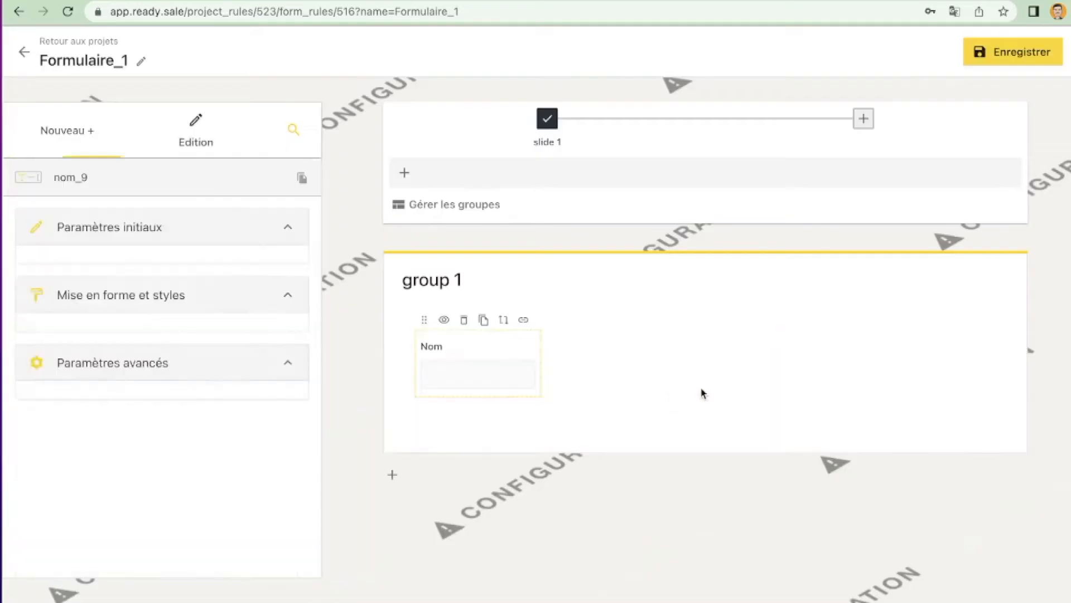
Step: Add a second text field labelled Prénom below the Nom field in group 1
left_click(50, 125)
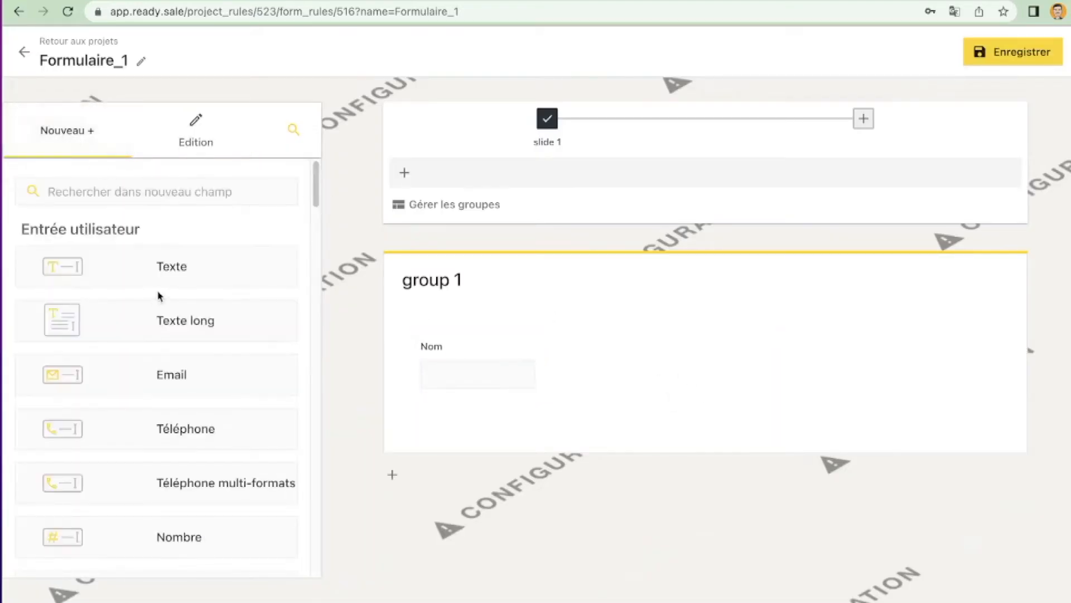
left_click_drag(229, 289, 602, 422)
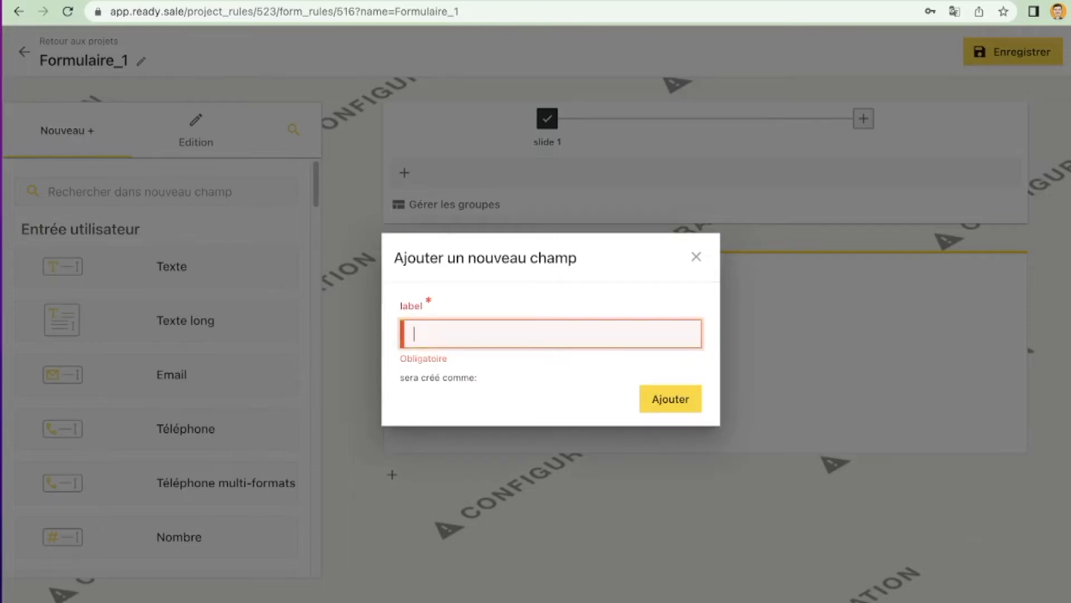
type("Prénom")
left_click(566, 380)
left_click(642, 394)
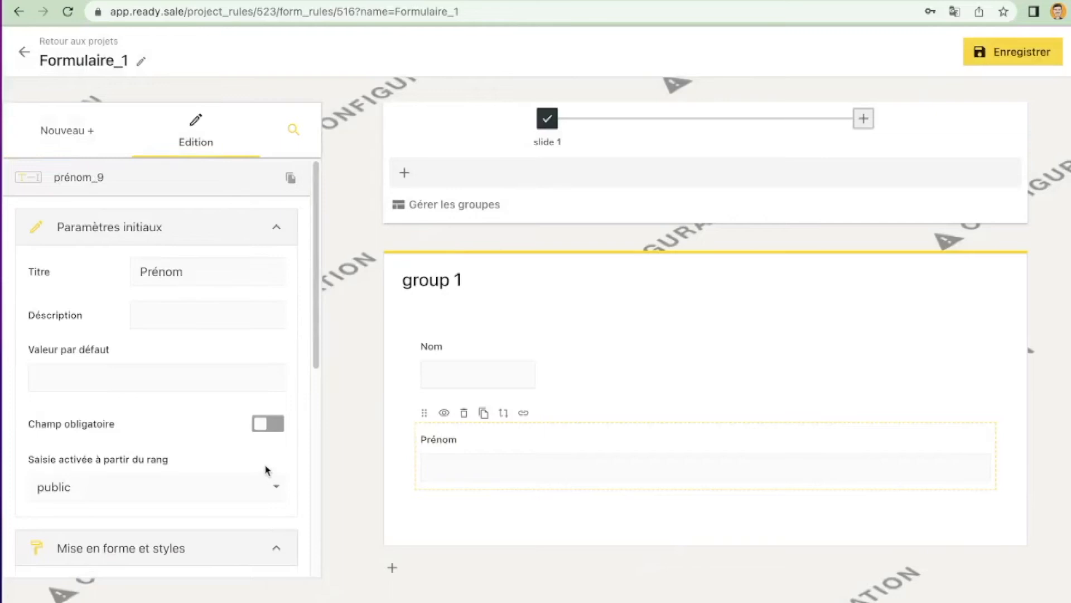
Step: Make the Prénom and Nom fields mandatory, and narrow Prénom to the same width as Nom
left_click(263, 423)
scroll(254, 455, "down", 3)
scroll(254, 452, "down", 2)
left_click_drag(185, 363, 65, 372)
left_click(495, 392)
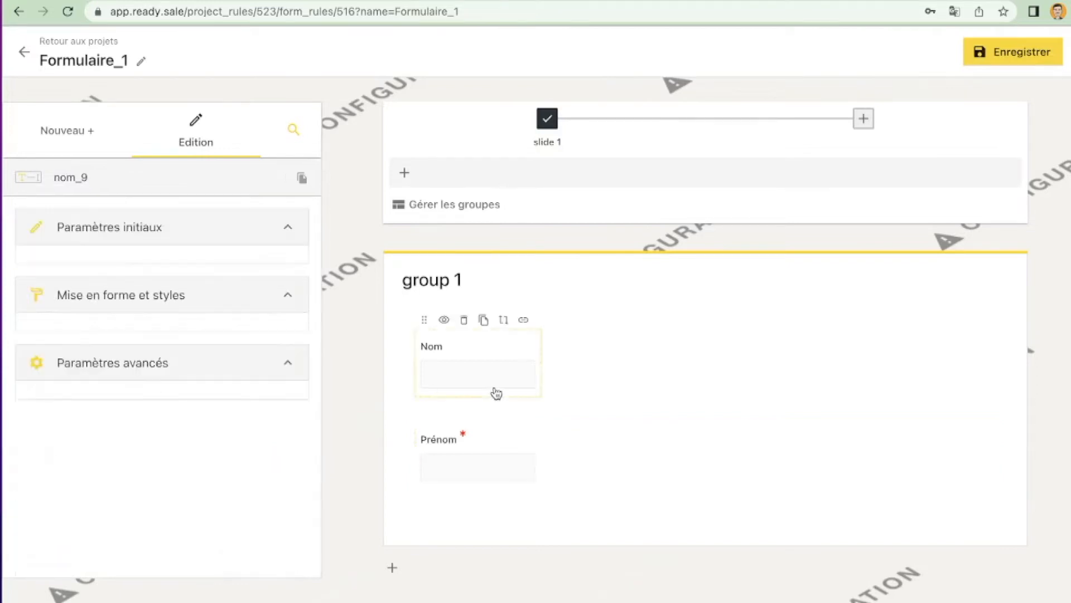
left_click(257, 433)
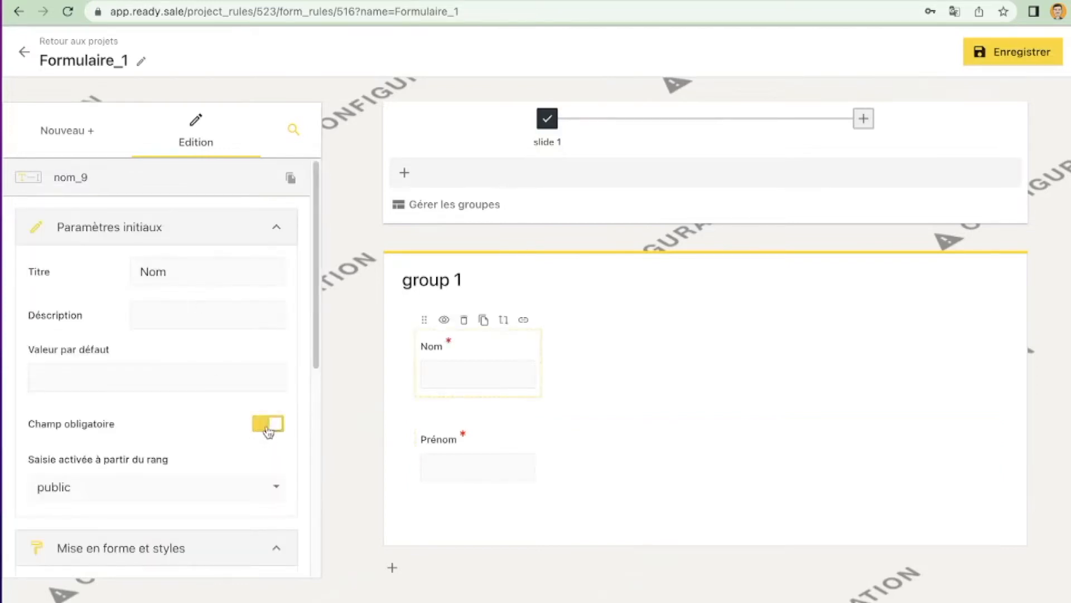
Step: Add a mandatory email field labelled Email below Prénom and save the form
left_click(65, 145)
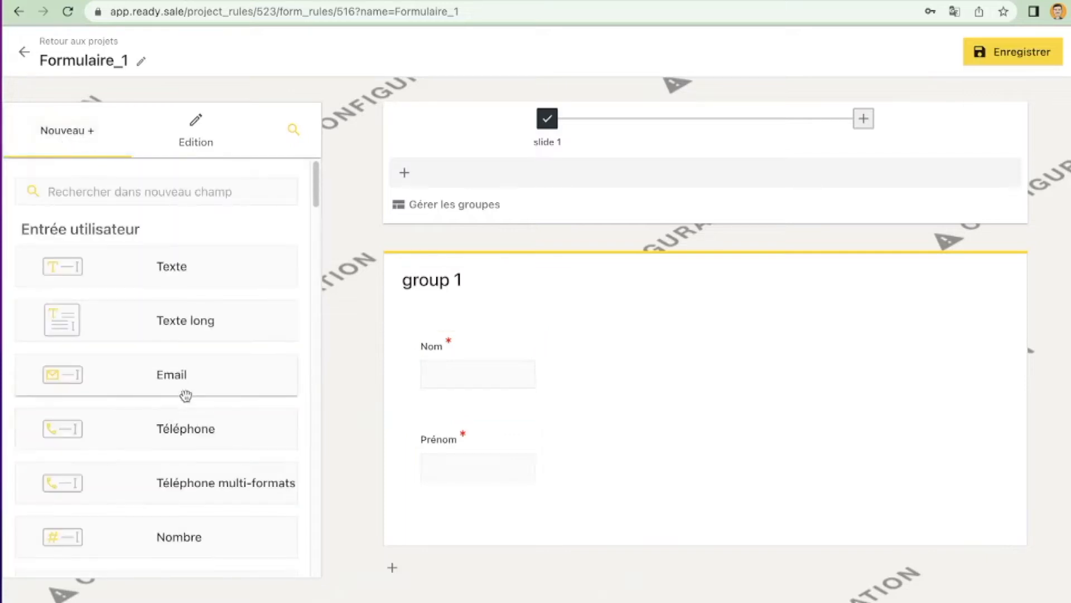
left_click_drag(212, 380, 642, 537)
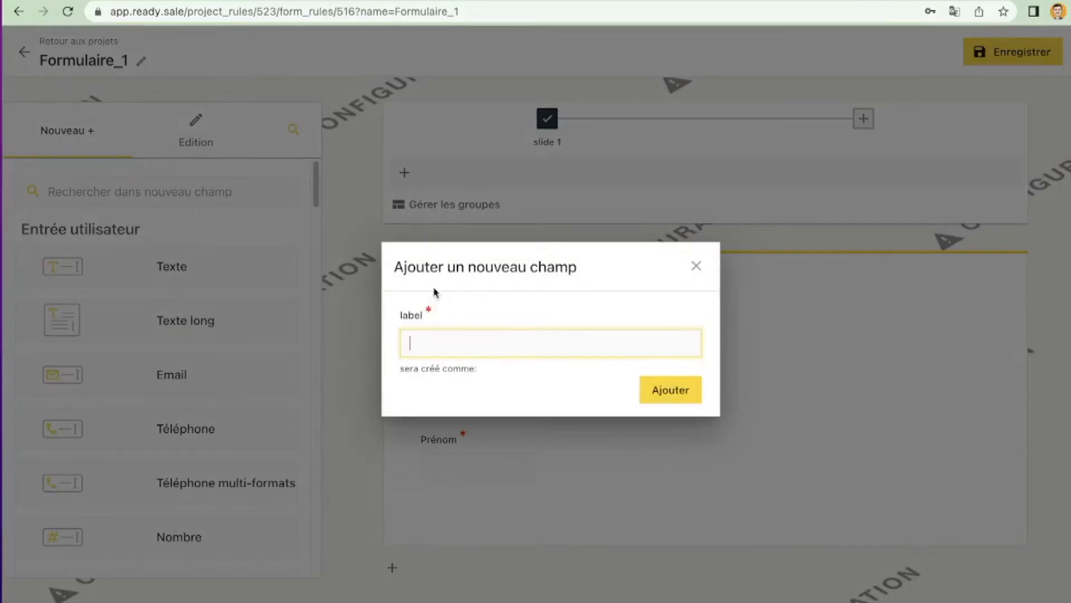
type("E")
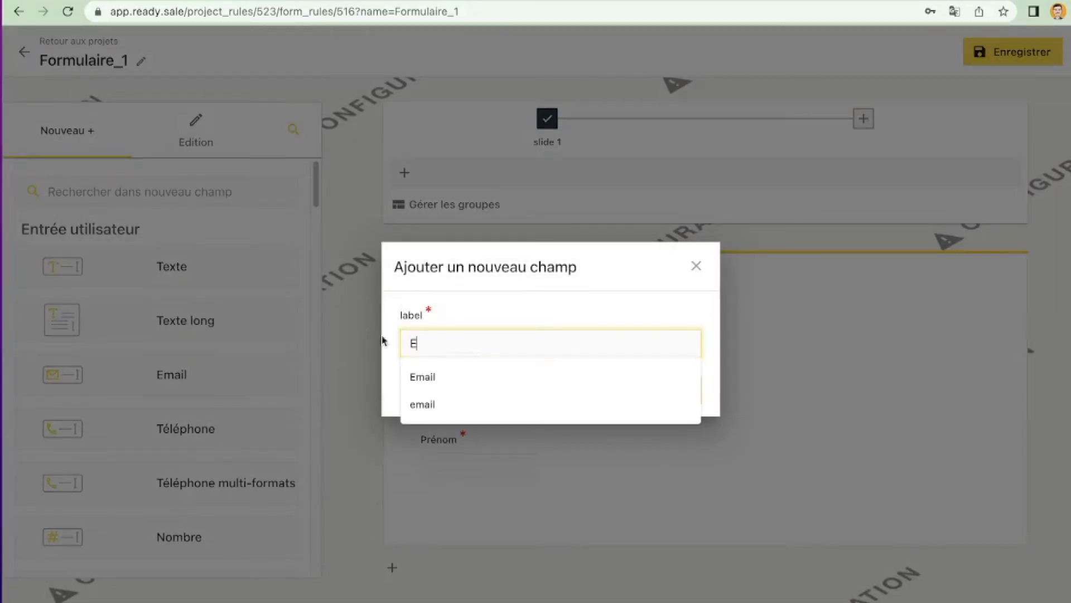
left_click(423, 371)
left_click(656, 398)
left_click(270, 422)
left_click(983, 63)
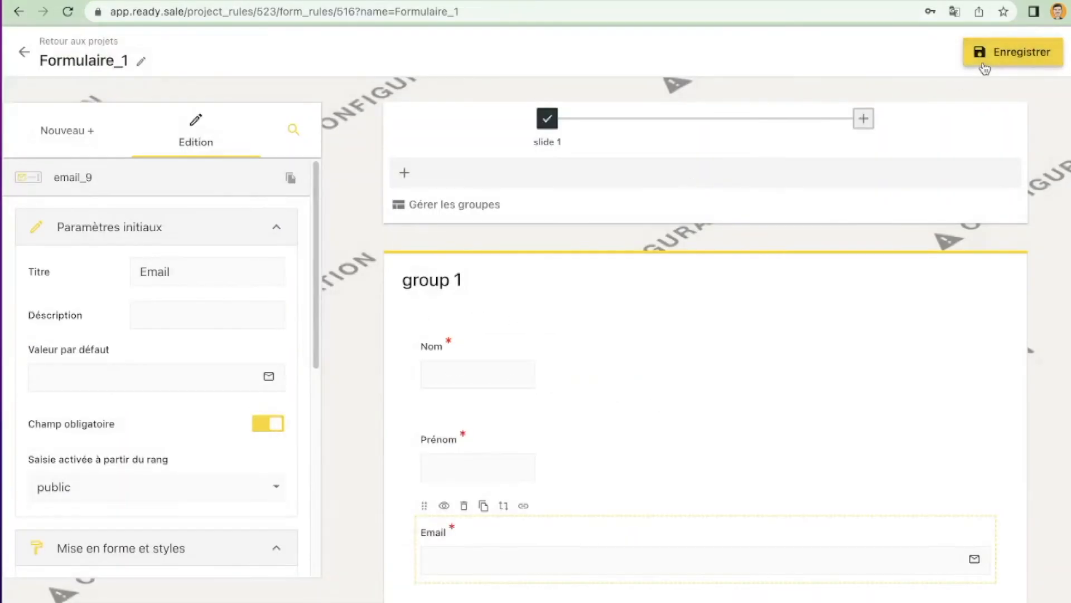
Step: In the template's document, add a new PDF named Bon de commande using the file Bon de commande.pdf
left_click(21, 56)
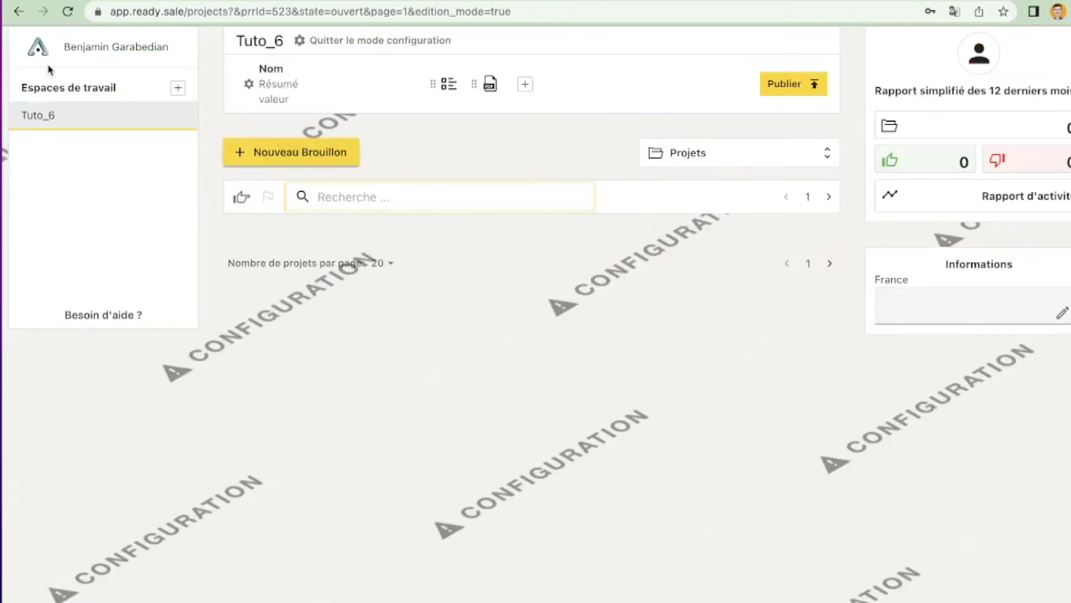
left_click(494, 87)
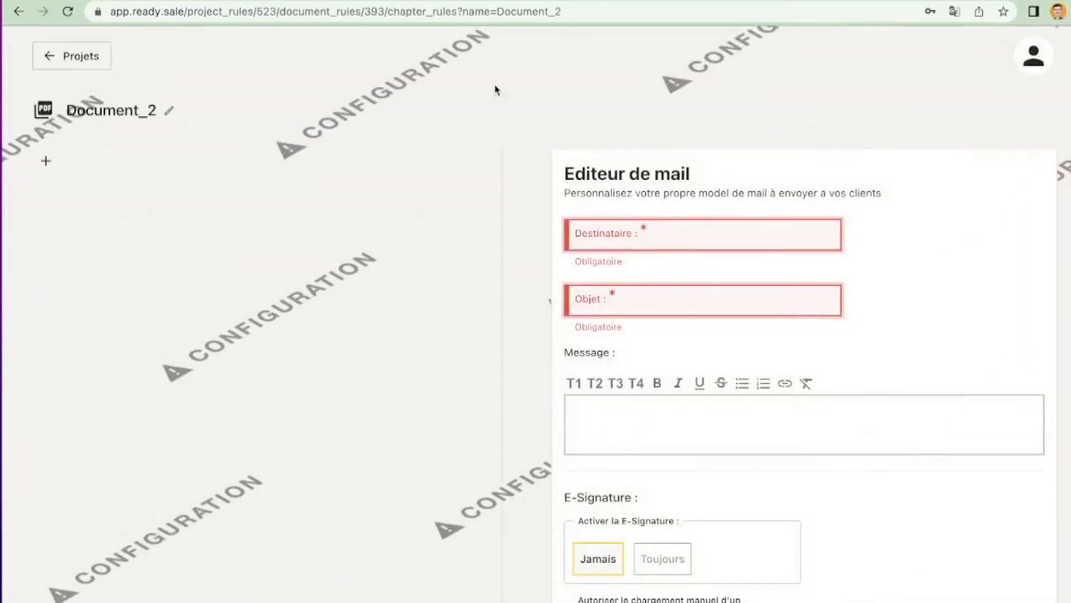
left_click(46, 163)
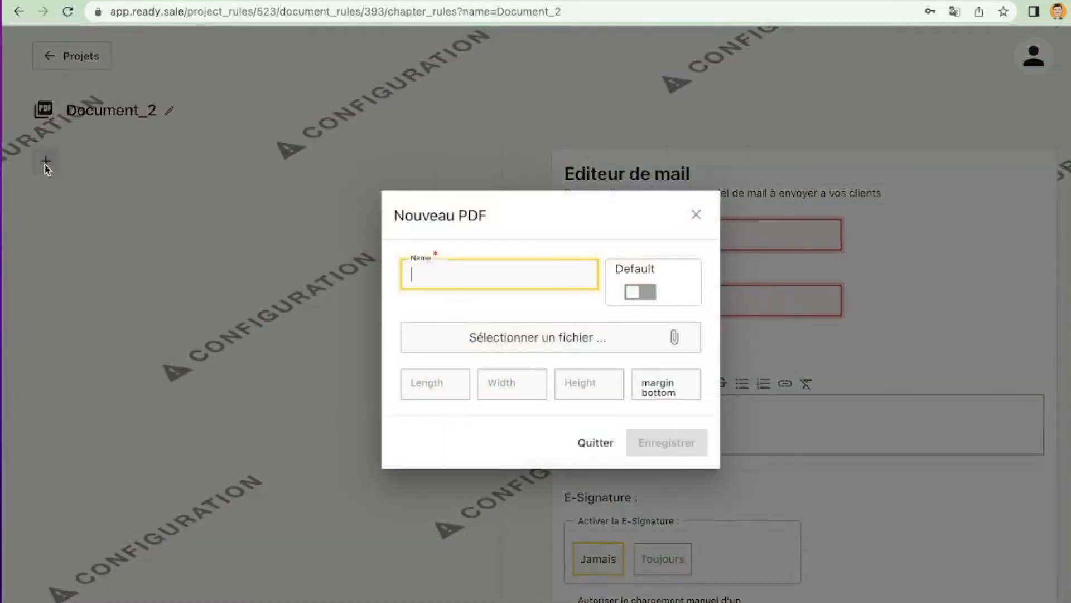
type("Bon de commande")
left_click(536, 330)
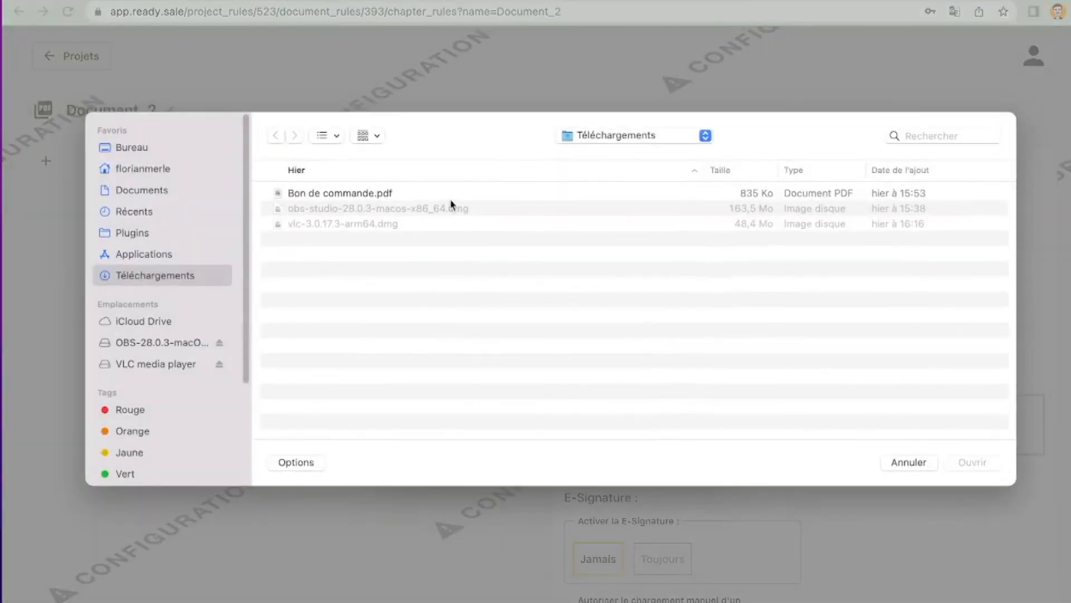
double_click(452, 198)
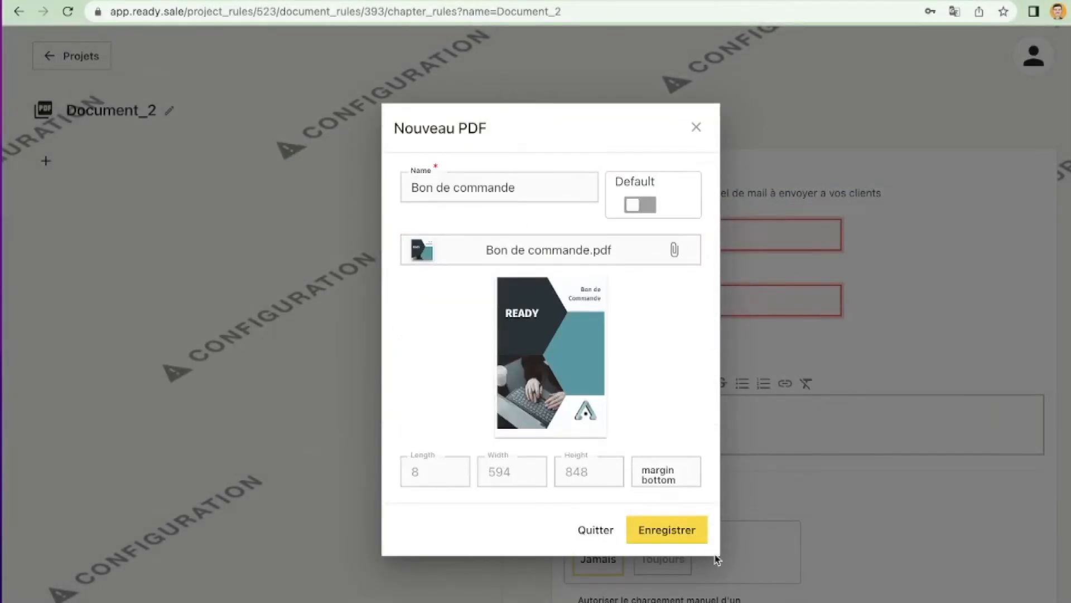
left_click(689, 536)
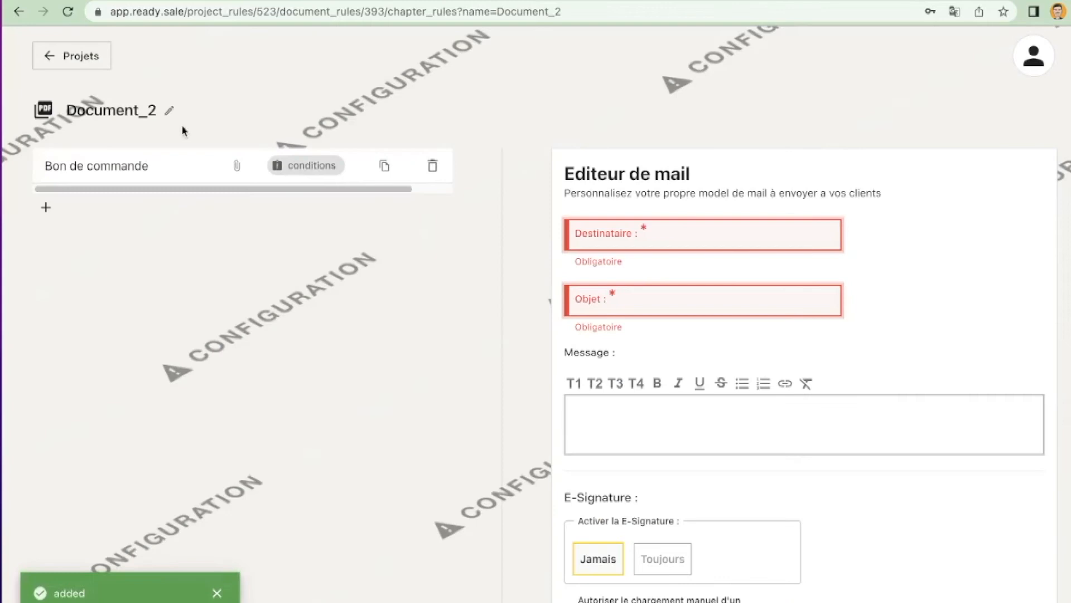
Step: Open the Bon de commande PDF and place the nom_9 field near the top of page 1, above the title
left_click(143, 169)
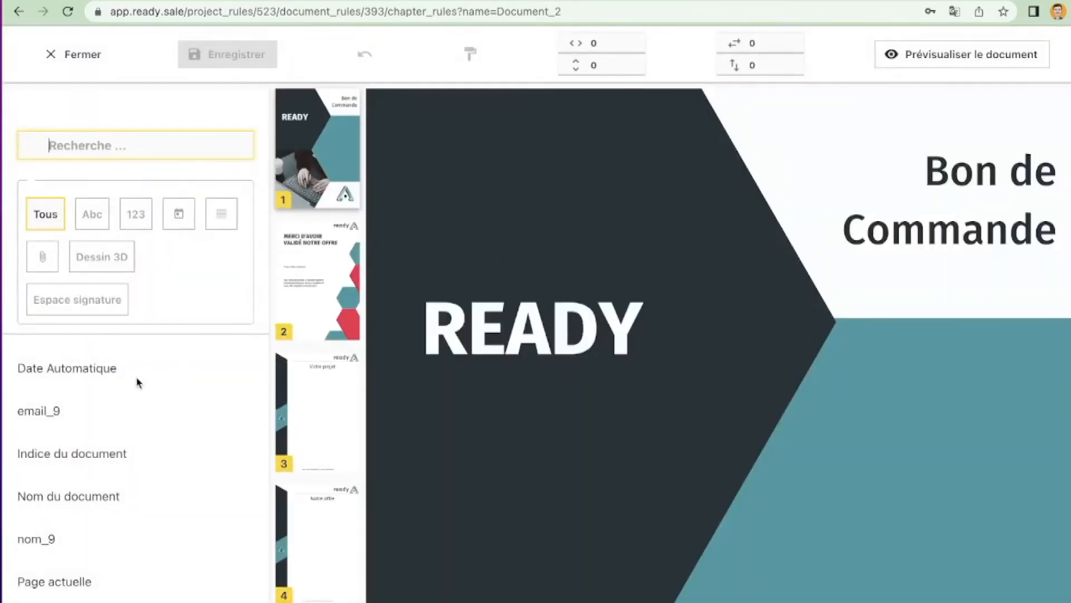
mouse_move(78, 412)
left_mouse_down()
mouse_move(251, 374)
mouse_move(771, 198)
mouse_move(48, 406)
mouse_move(86, 402)
mouse_move(84, 411)
left_mouse_up()
left_click_drag(75, 539, 785, 115)
left_click(773, 125)
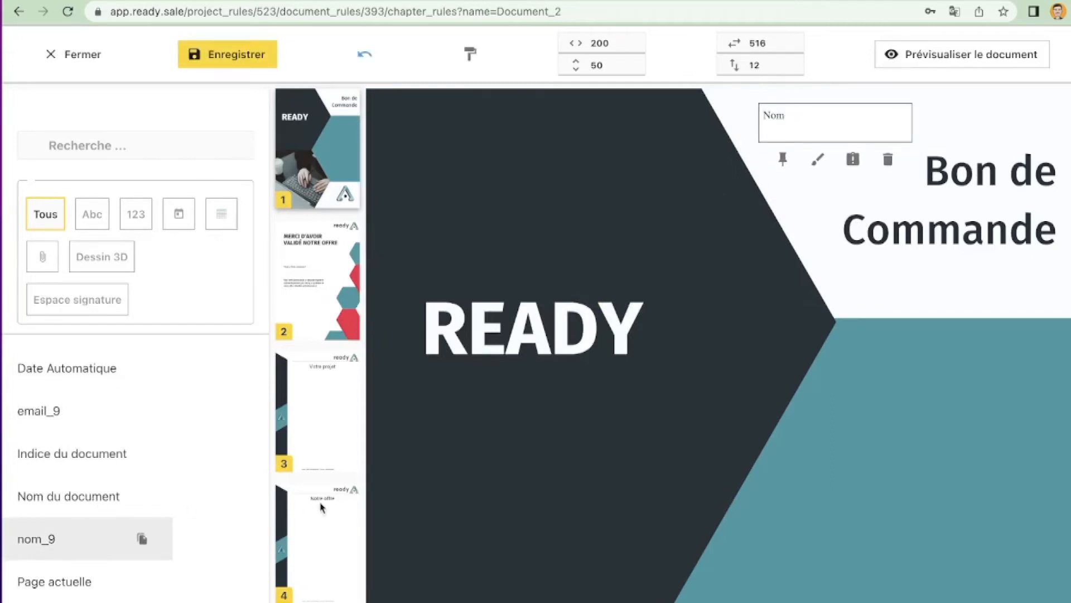
Step: Place the prénom_9 field directly below the Nom field on page 1 and save the PDF layout
scroll(71, 488, "down", 10)
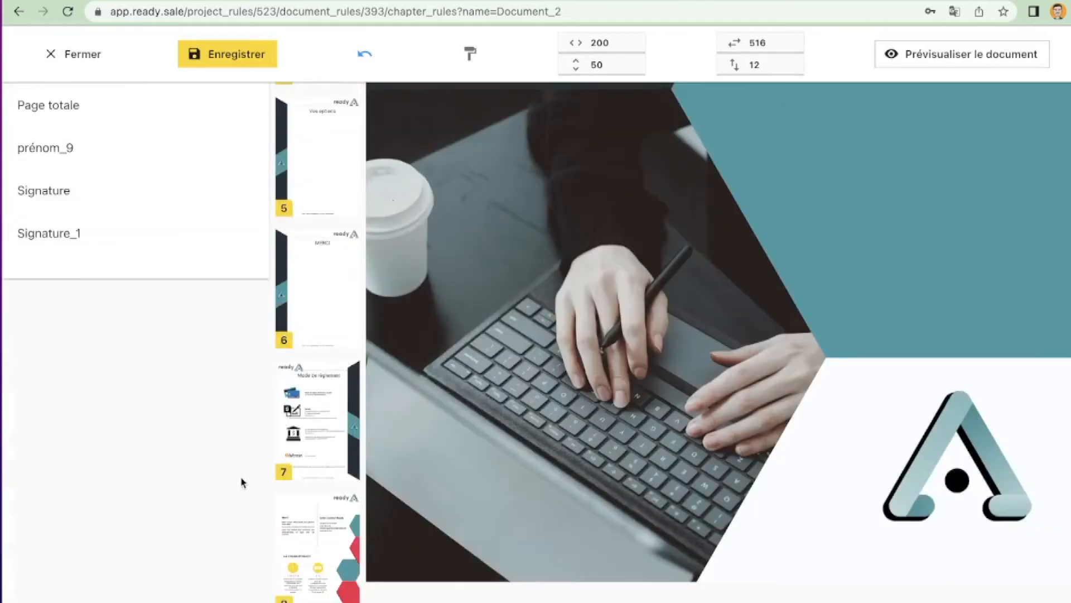
left_click_drag(72, 199, 889, 192)
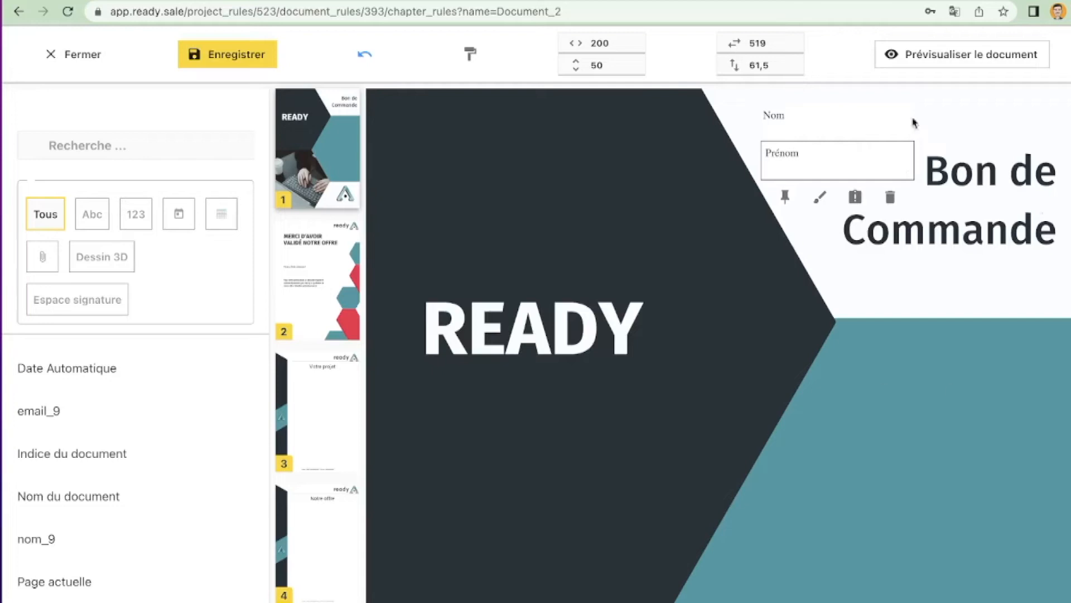
left_click(239, 66)
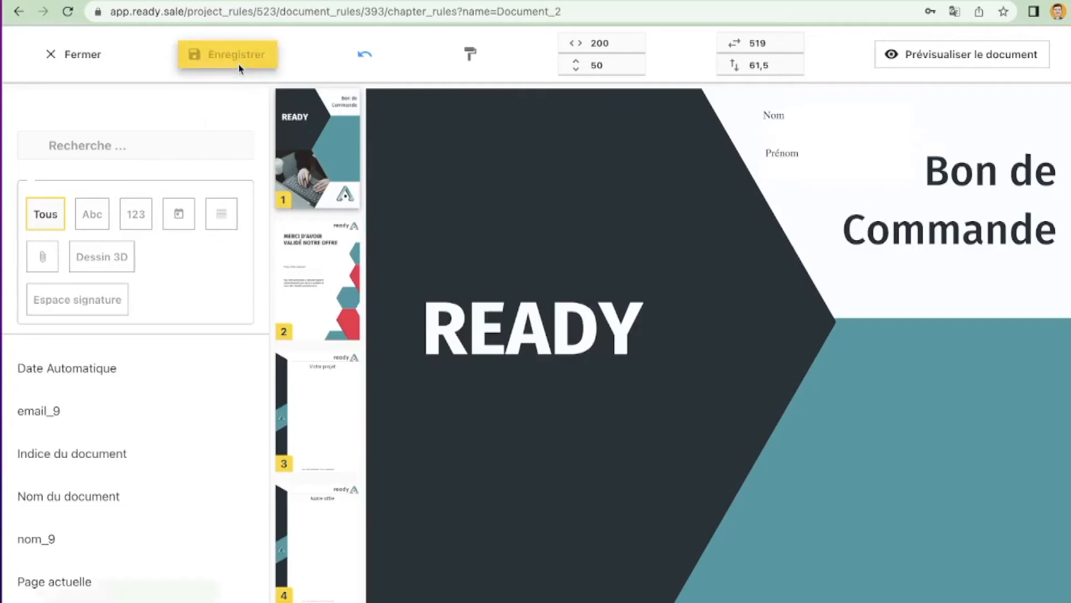
Step: Close the PDF layout editor and set the mail template's recipient to the email_9 form field
left_click(51, 61)
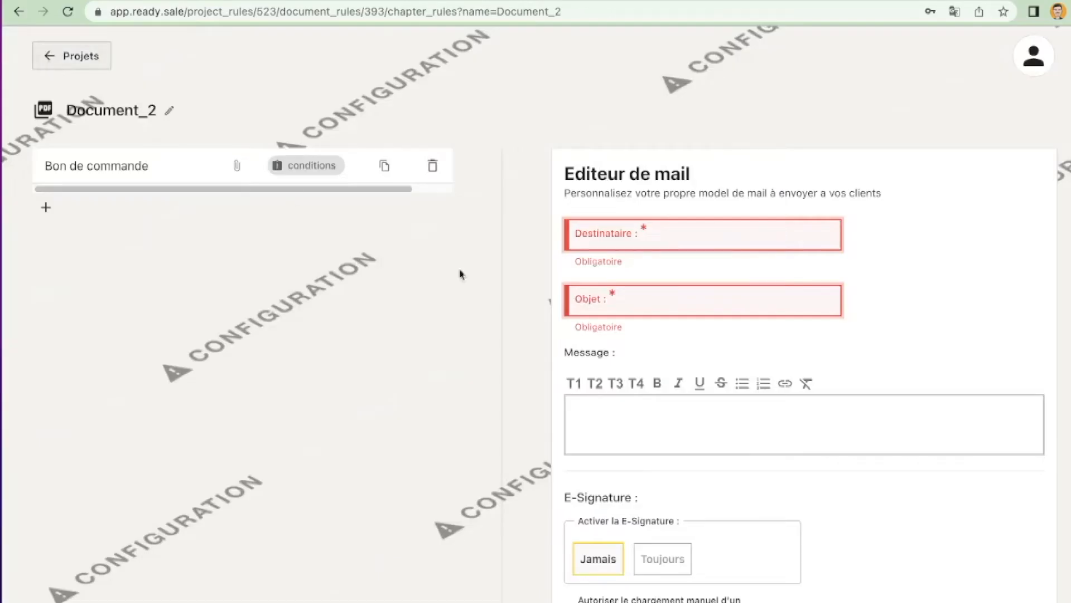
left_click(693, 247)
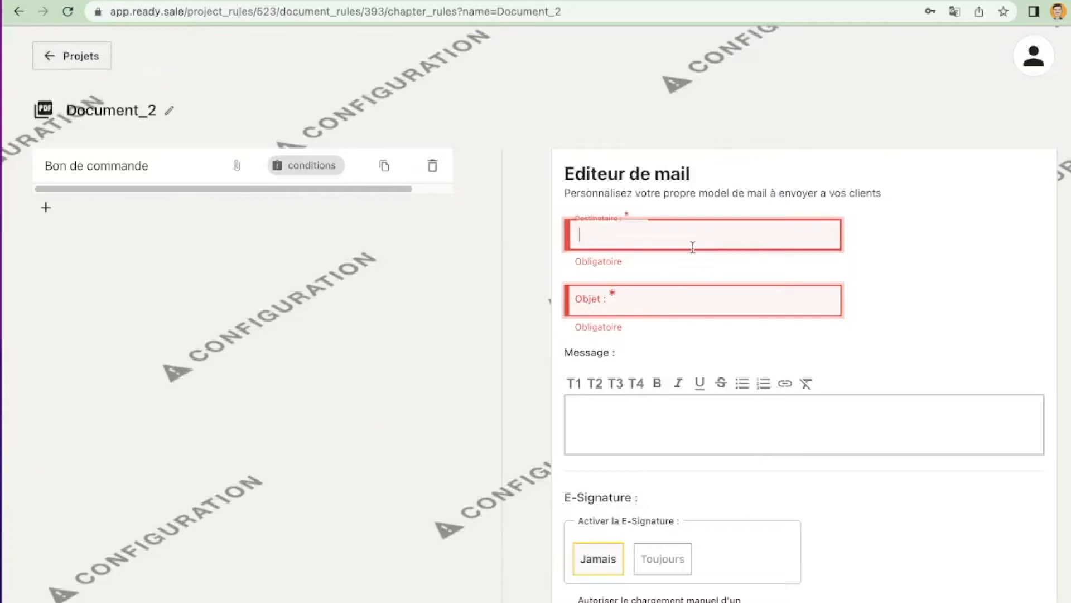
right_click(691, 237)
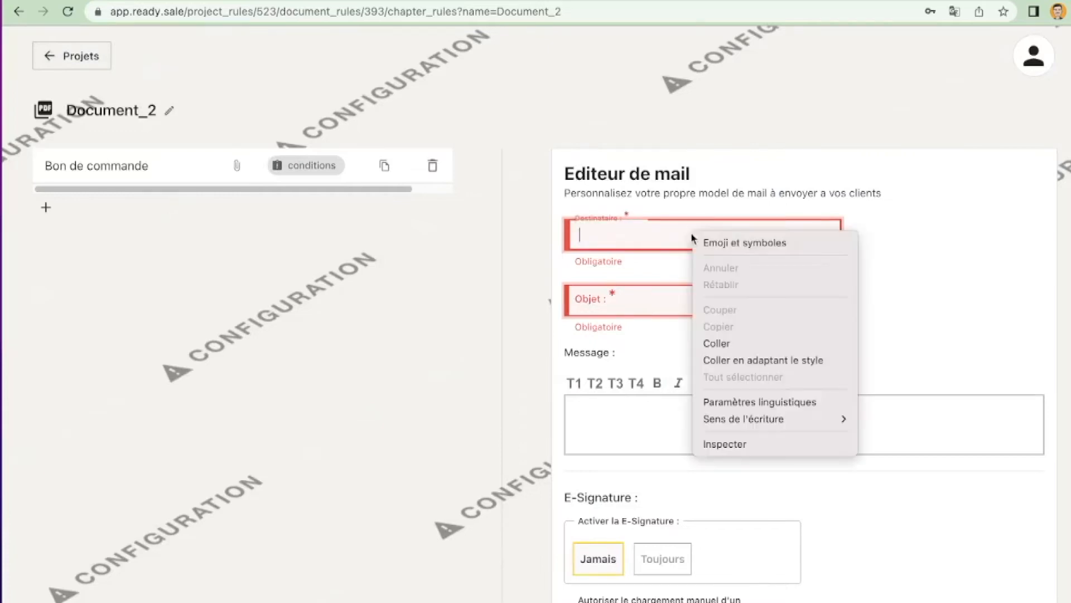
left_click(714, 344)
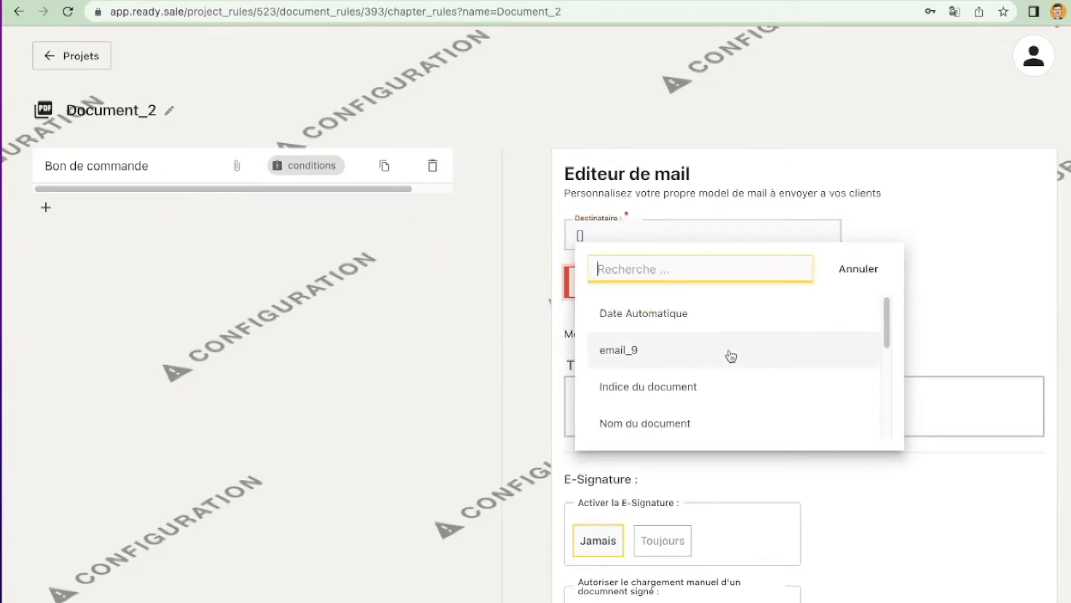
left_click(692, 350)
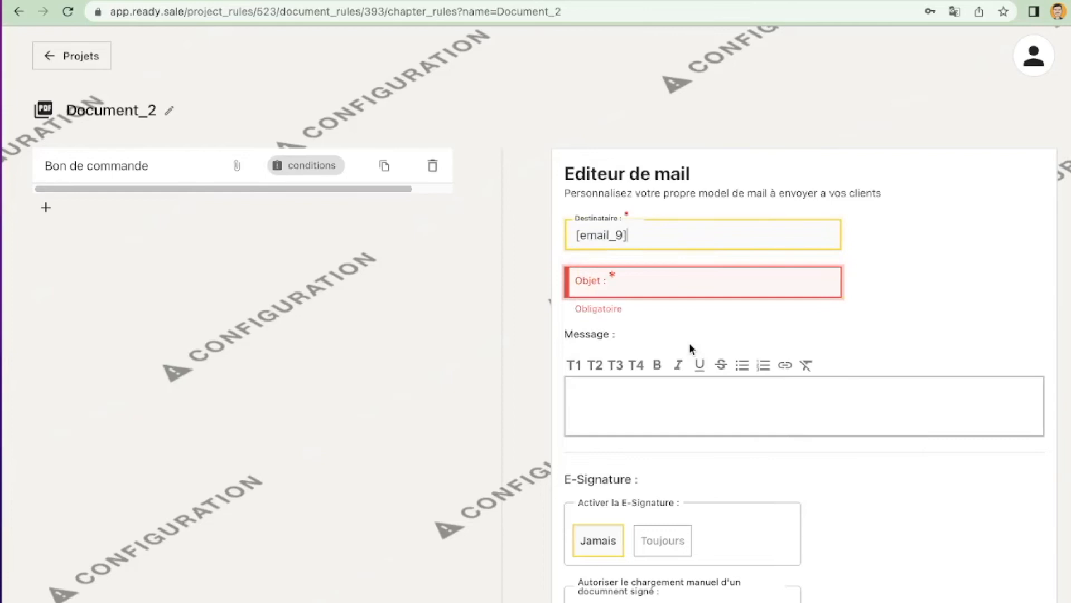
Step: Enter Bon de commande as the subject of the mail template
left_click(671, 287)
type("B")
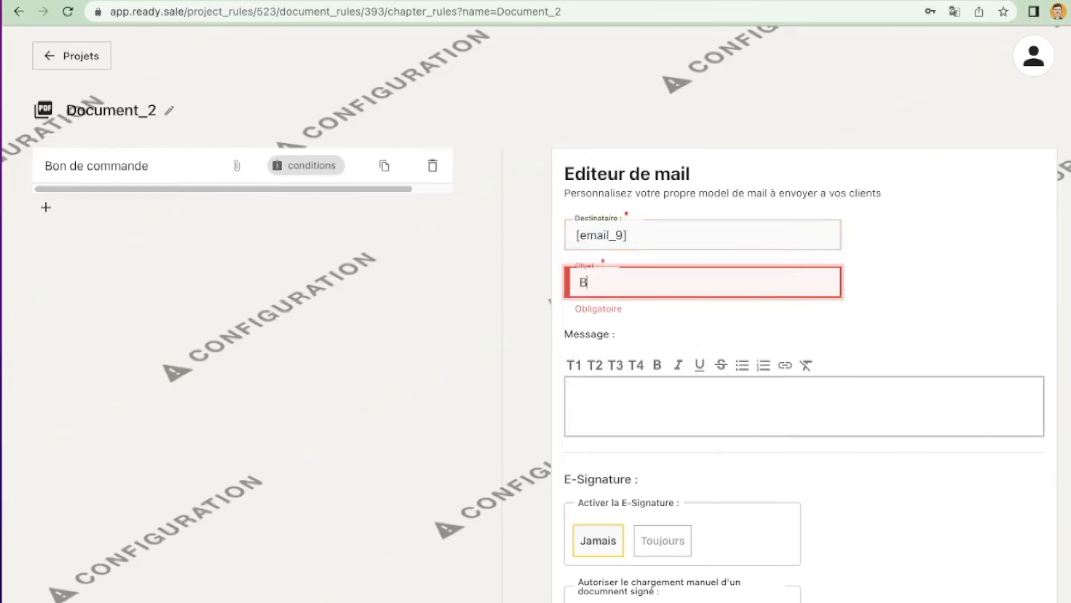
type("on de commande")
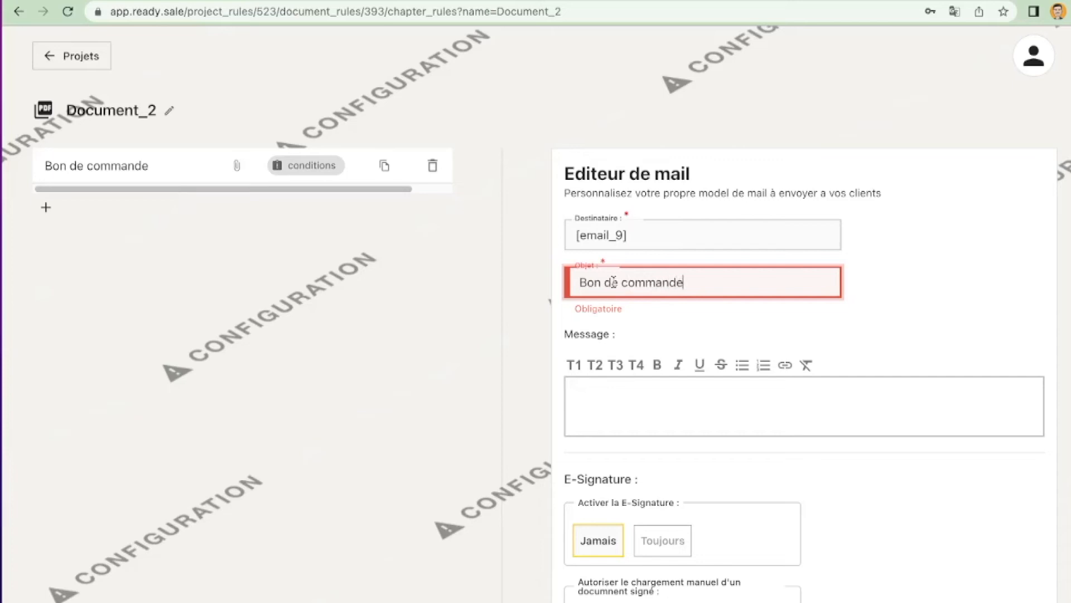
Step: Write the mail message "Bonjour," and, after a blank line, "Veuillez trouver ci-joint le bon de commande", and save the mail template
left_click(672, 412)
type("Bonjour,")
key("Return")
key("Return")
type("Veuillez trouver ci-joint le bon de commande")
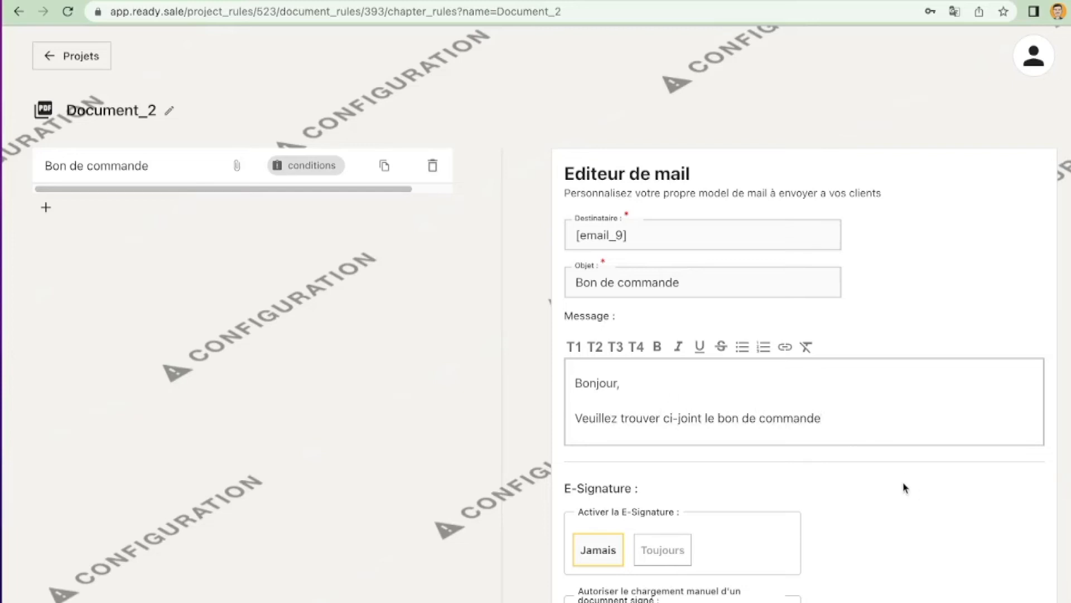
scroll(891, 472, "down", 3)
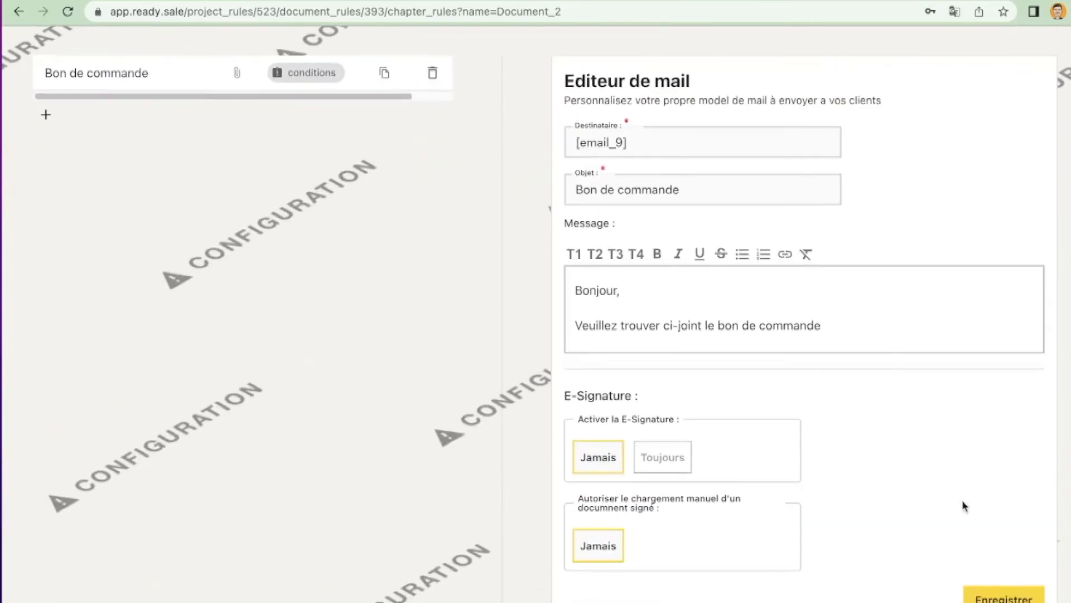
left_click(999, 597)
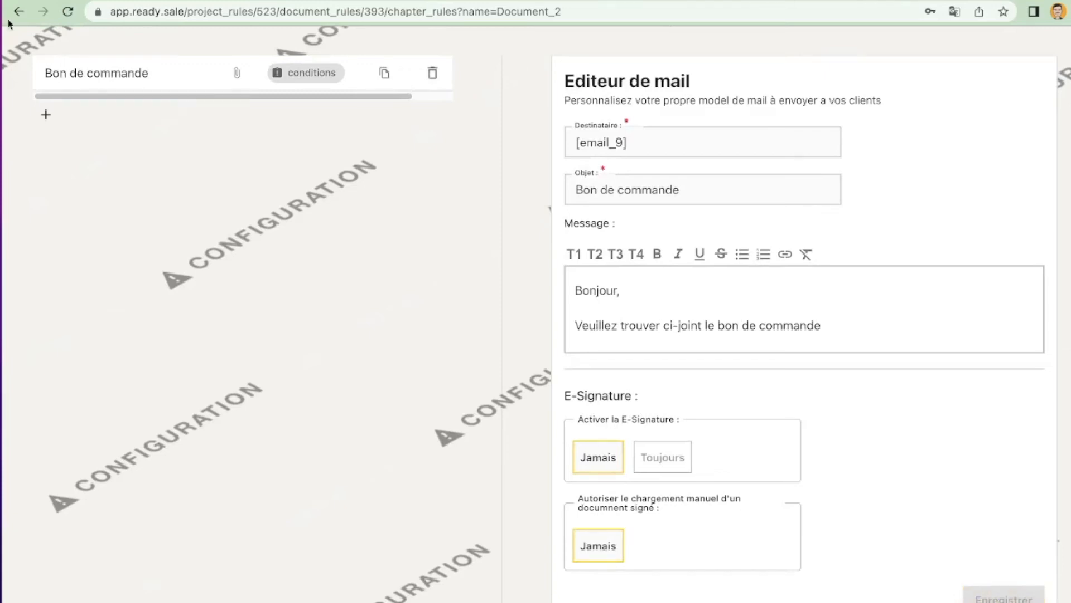
Step: Return to the projects page, create a new draft and fill in the customer's last name, first name and email
scroll(112, 123, "up", 3)
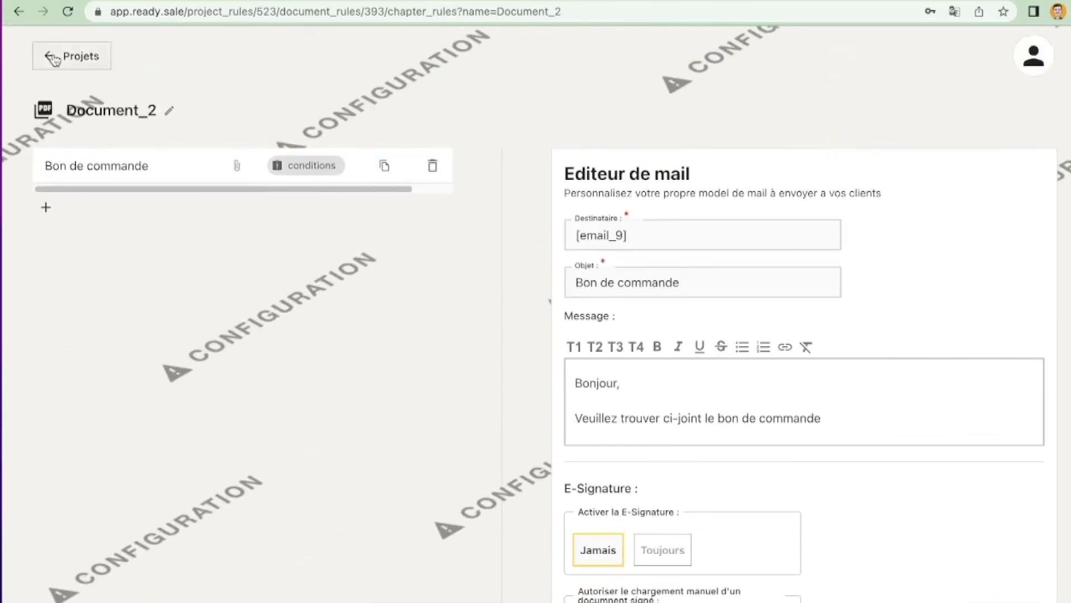
left_click(61, 50)
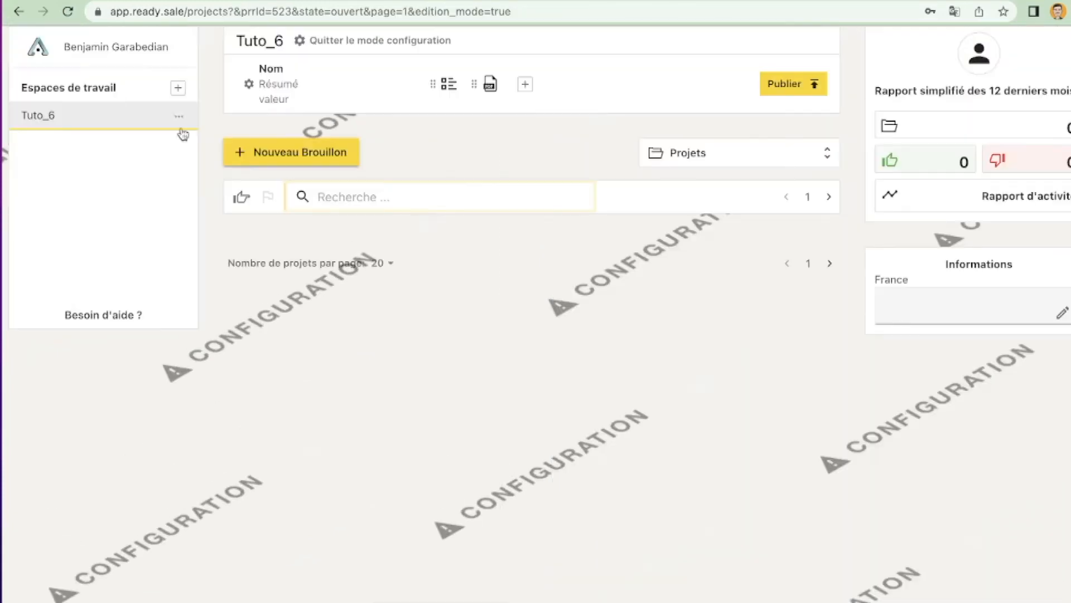
left_click(263, 156)
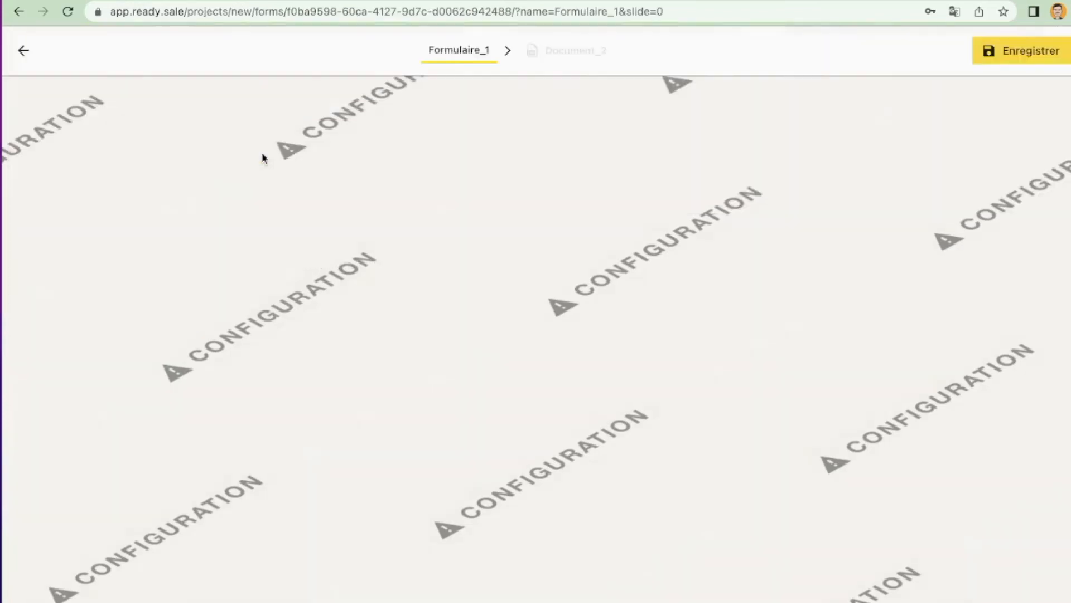
left_click(285, 214)
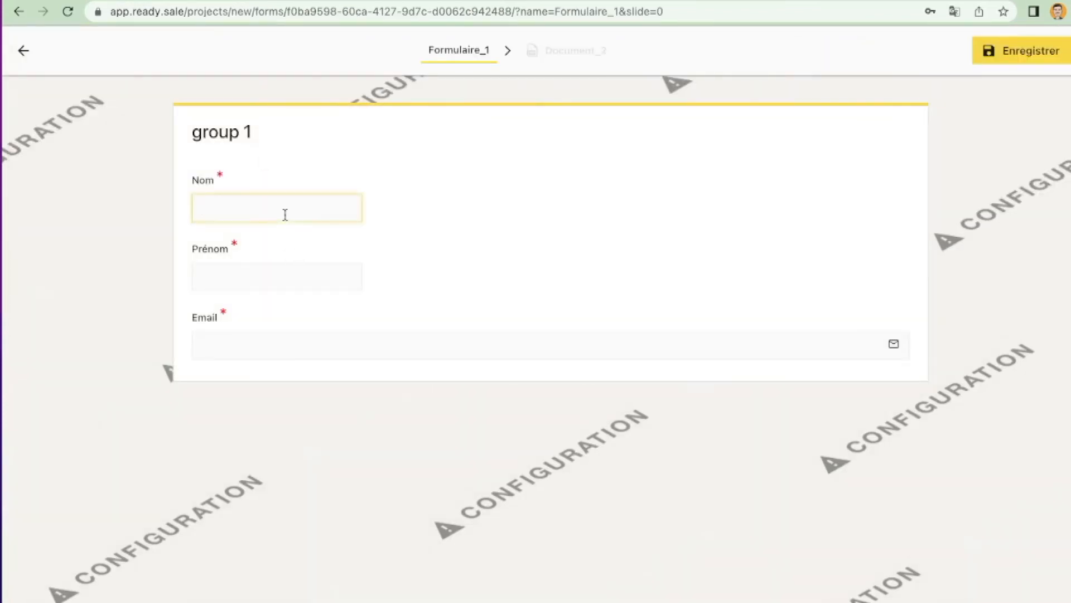
key("Tab")
left_click(380, 338)
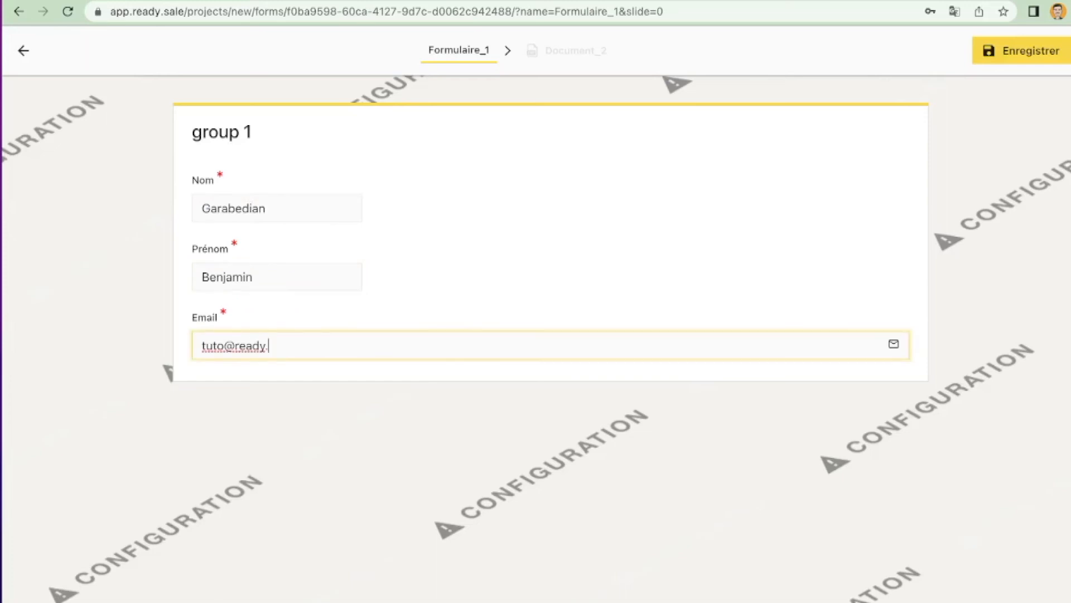
Step: Save the draft's form, open Document_2 to check the filled PDF and email, and go back to the projects page
left_click(1021, 51)
left_click(568, 52)
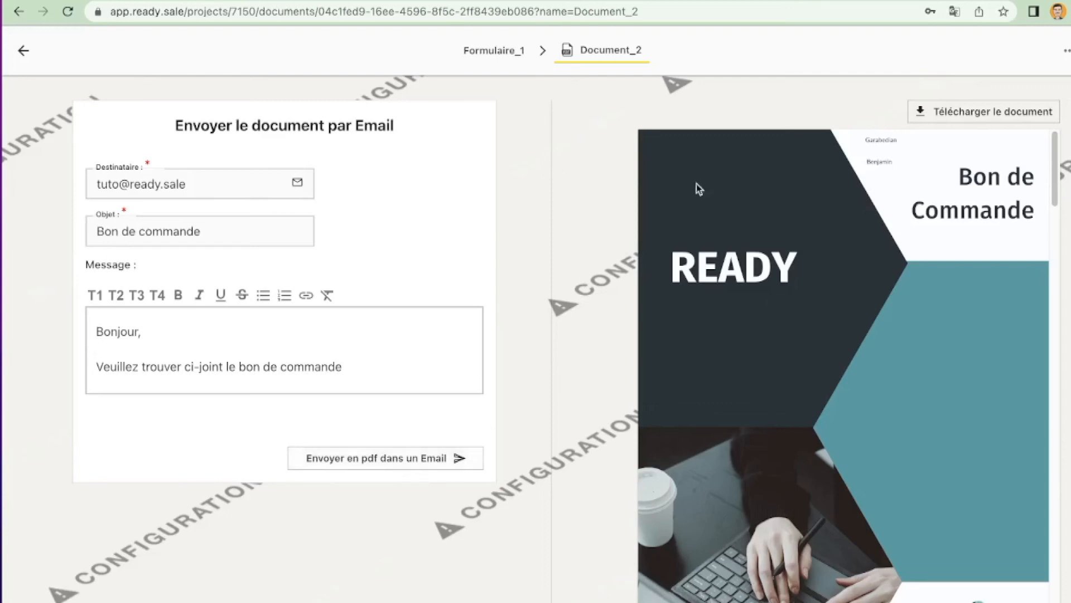
left_click(23, 51)
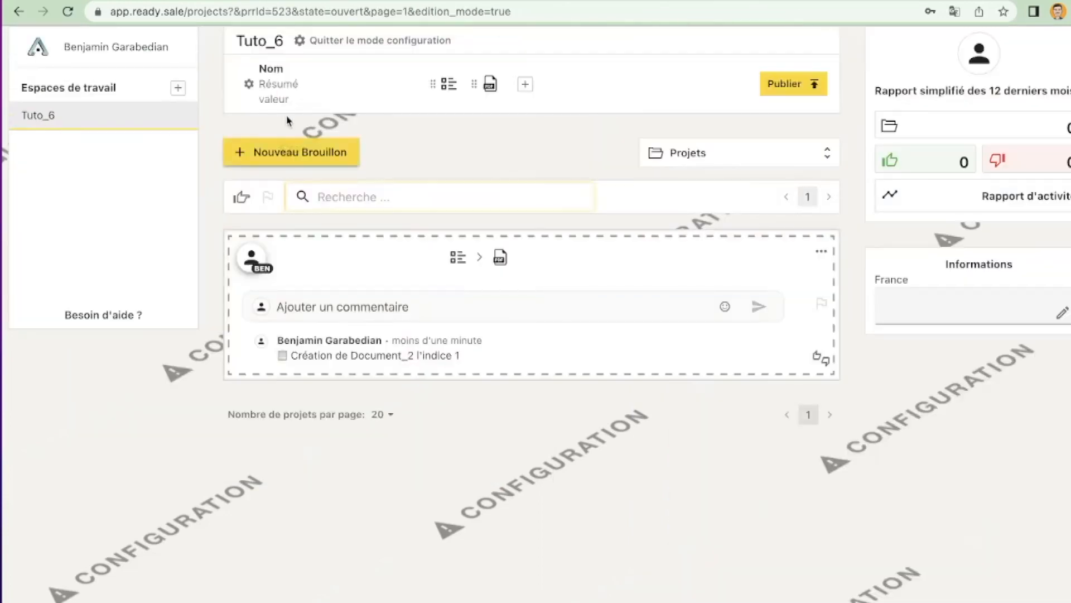
Step: Publish the Tuto_6 template, confirming the publication, and leave configuration mode
left_click(809, 81)
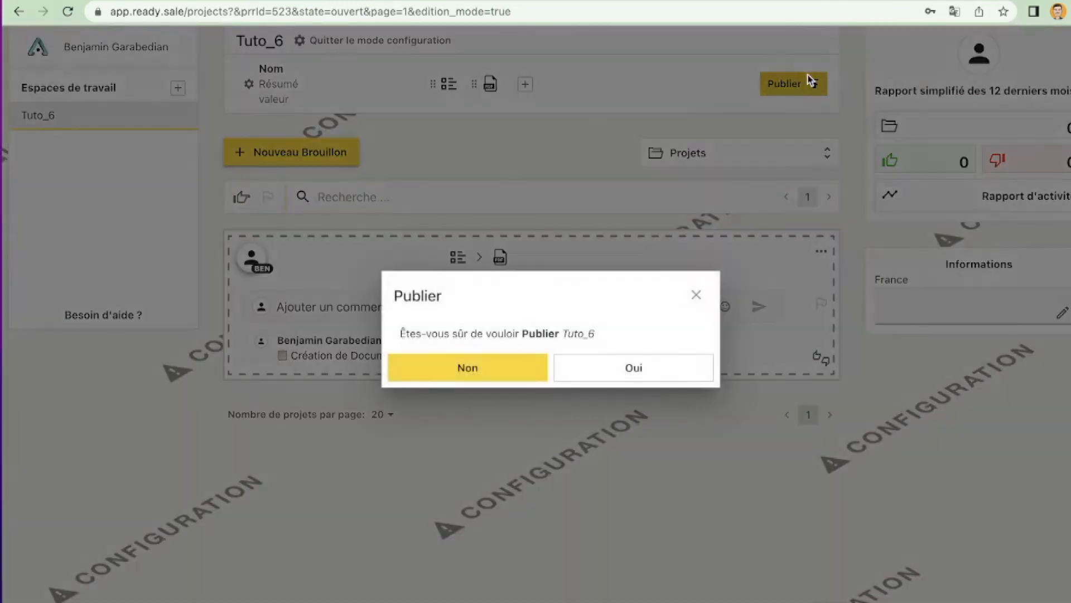
left_click(625, 373)
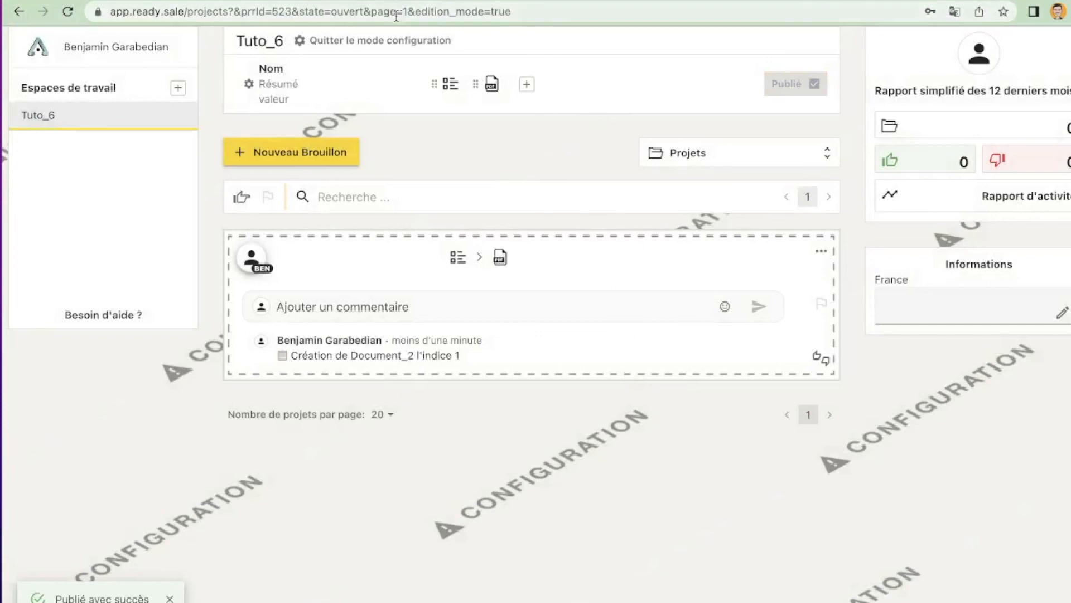
left_click(388, 42)
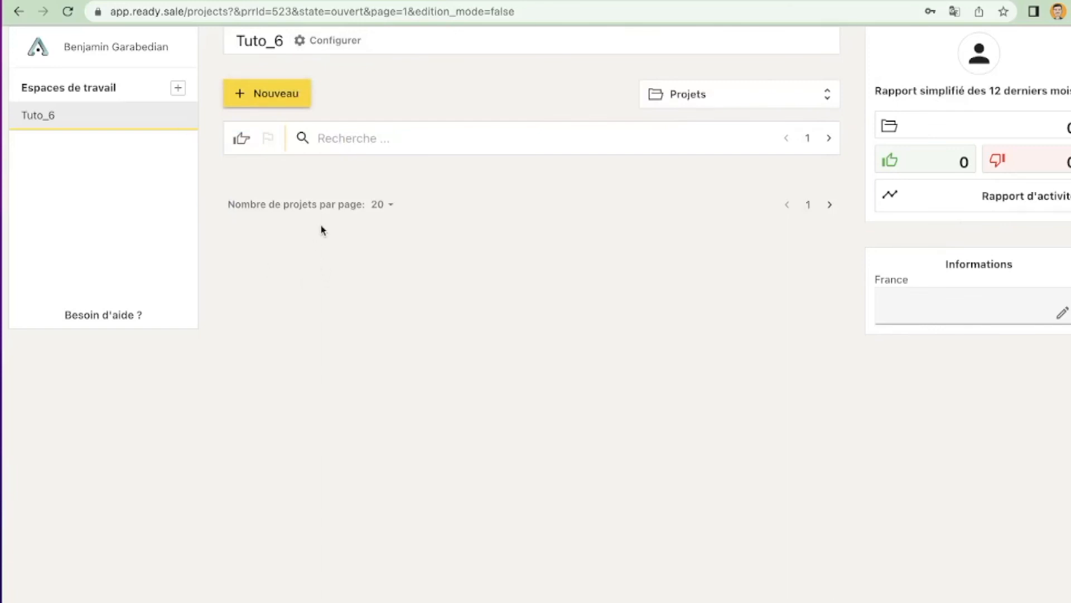
Step: Open a new project's form in the published Tuto_6 workspace to check its fields, and go back
left_click(274, 90)
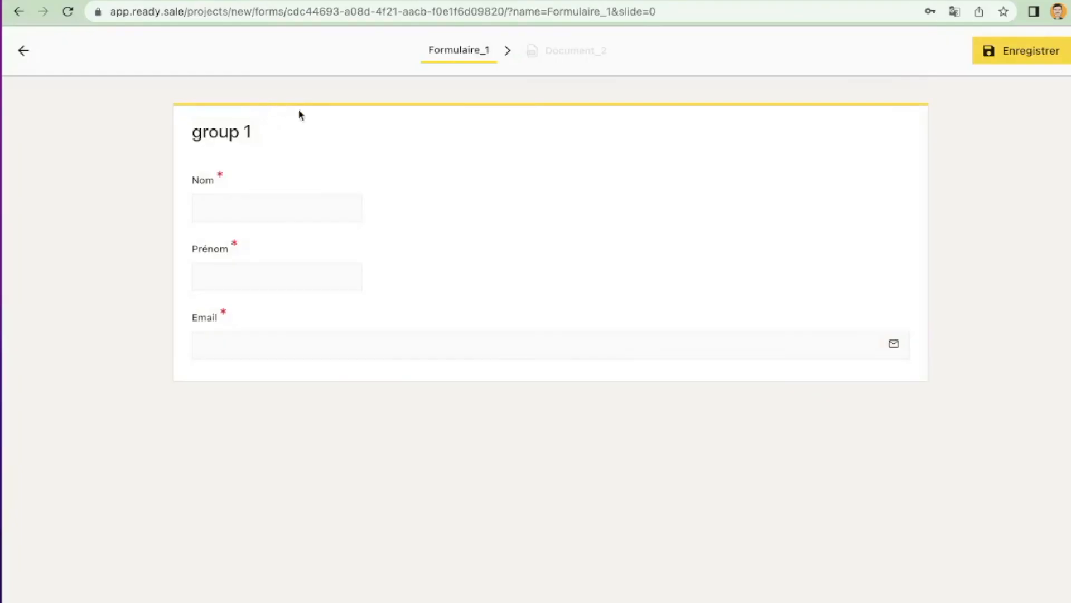
left_click(256, 199)
left_click(22, 51)
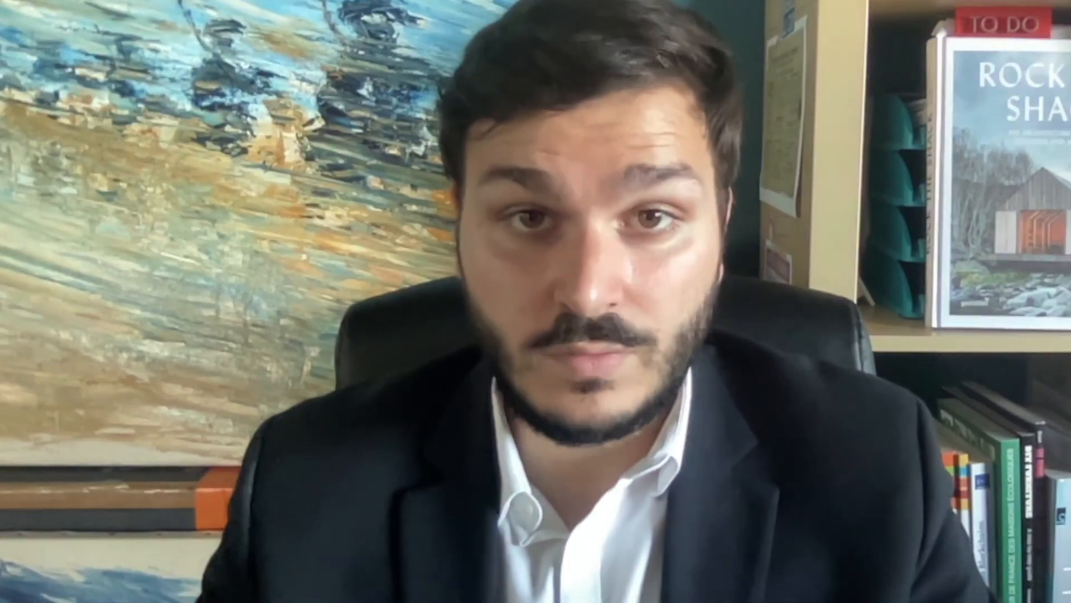